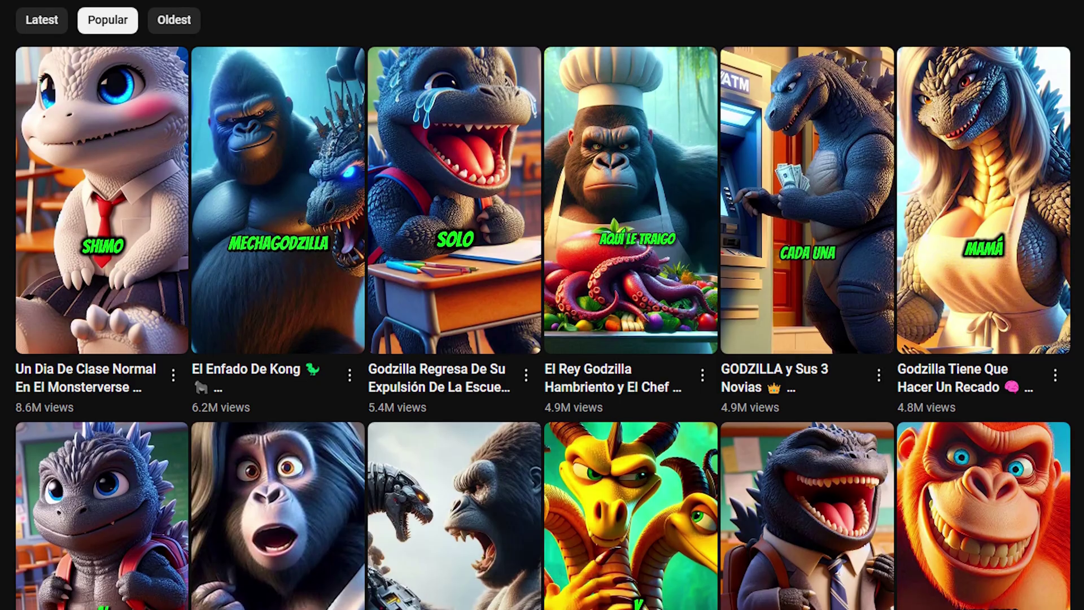
Step: Search Google for 'yt large monetization checker'
scroll(542, 305, down, 10)
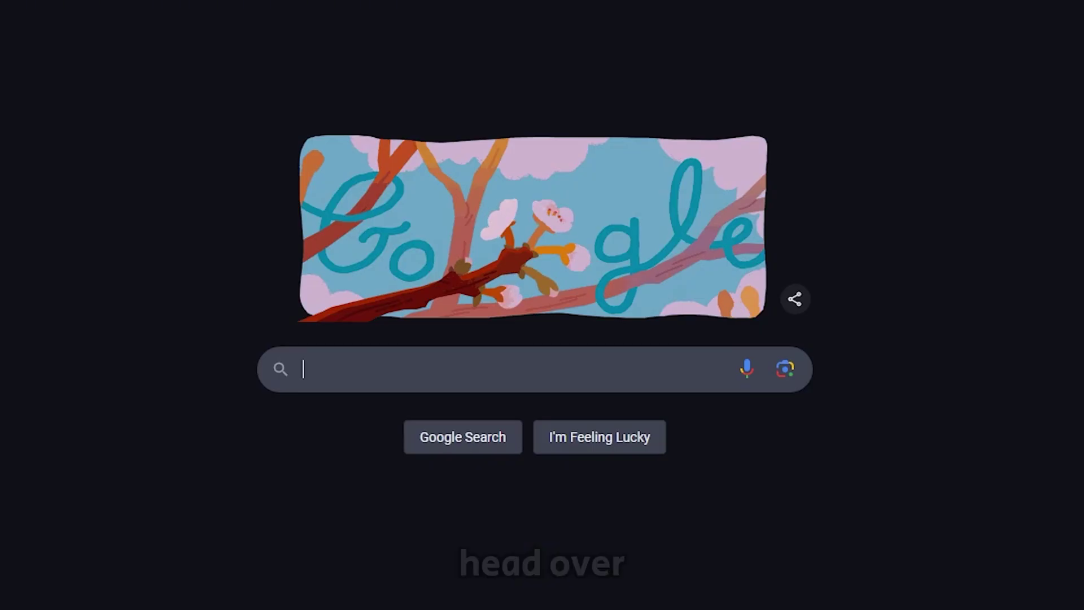
text(yt large monetization checker)
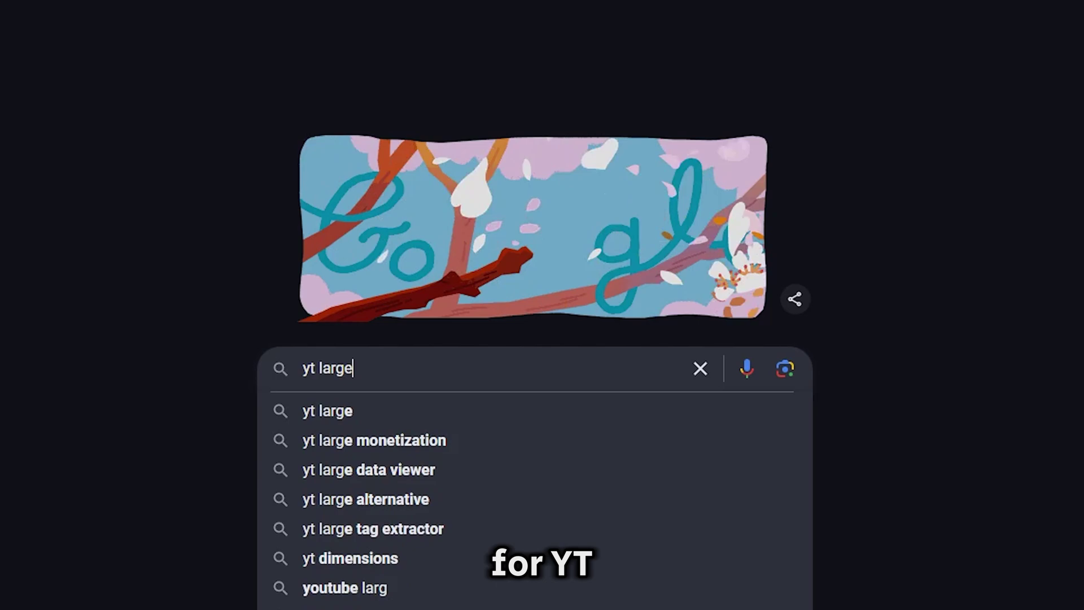
key(Return)
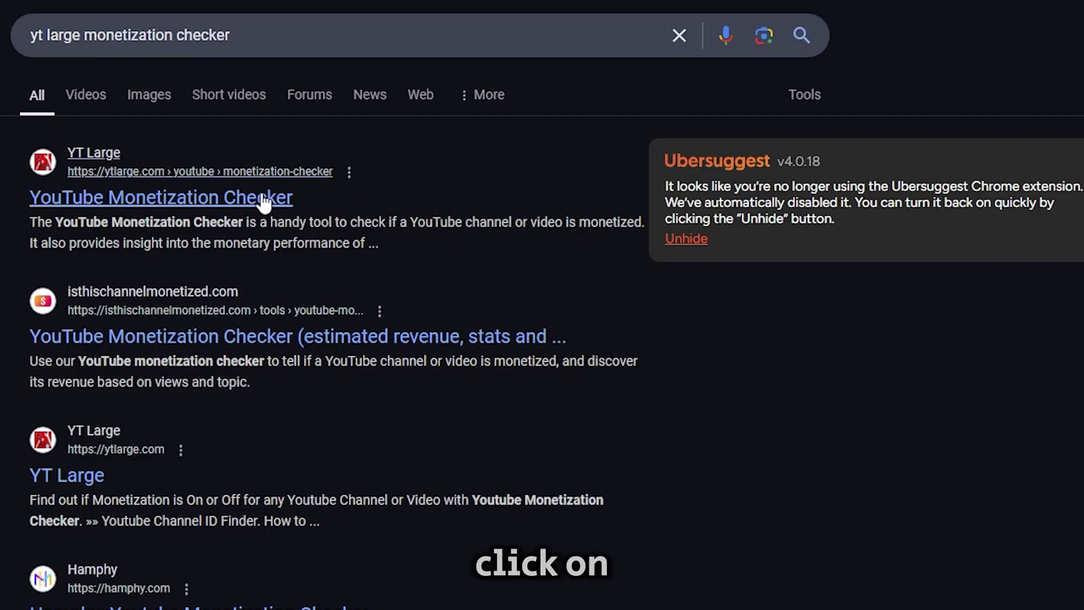
Step: Run YT Large's Monetization Checker on the channel with captcha 879
click(264, 201)
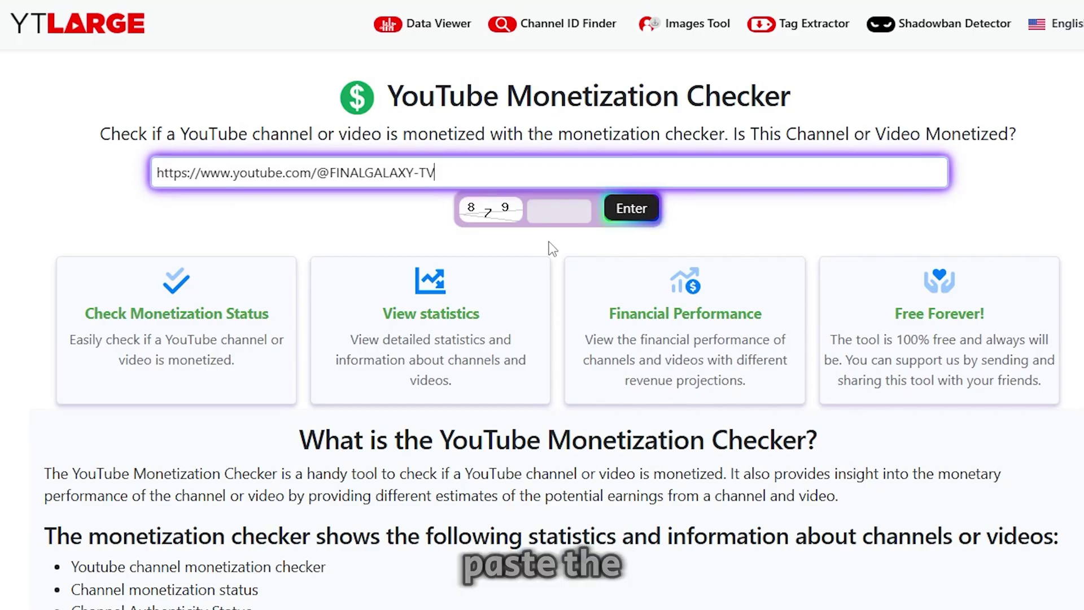
click(554, 210)
text(879)
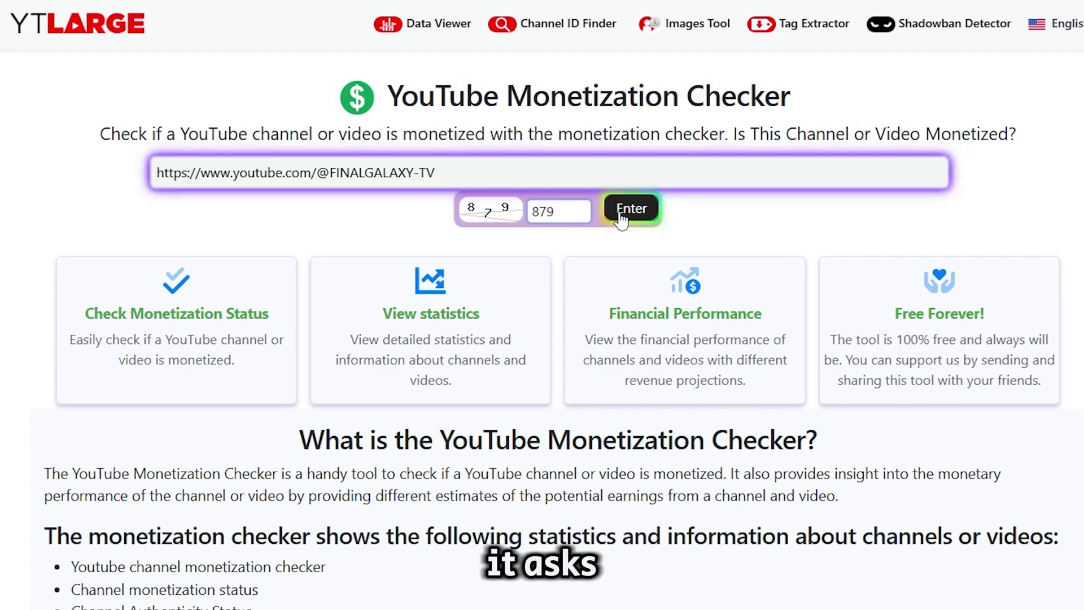
click(621, 213)
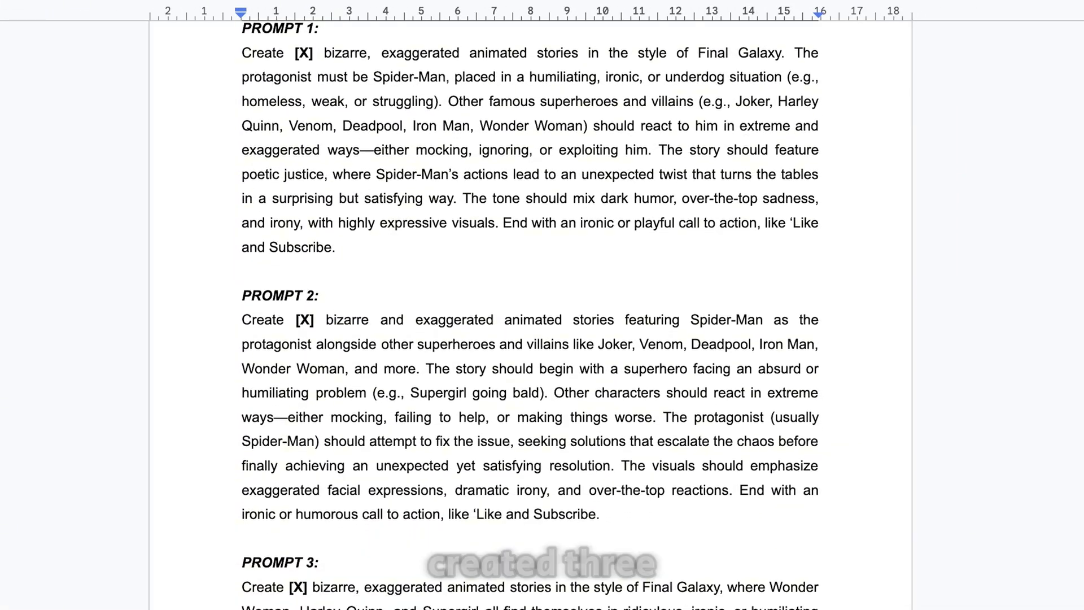
scroll(530, 317, down, 3)
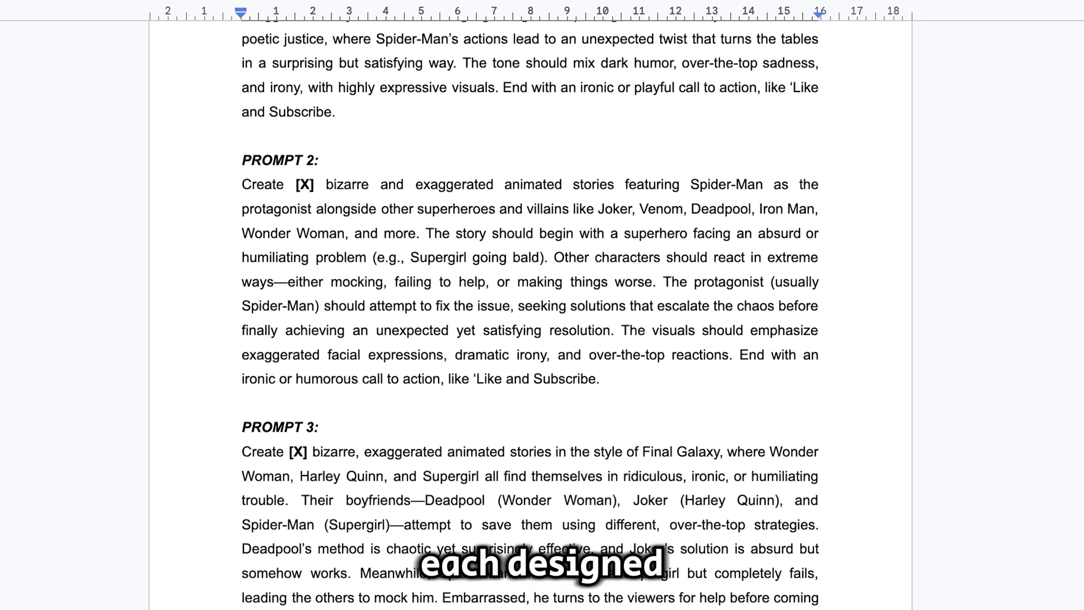
scroll(530, 316, down, 1)
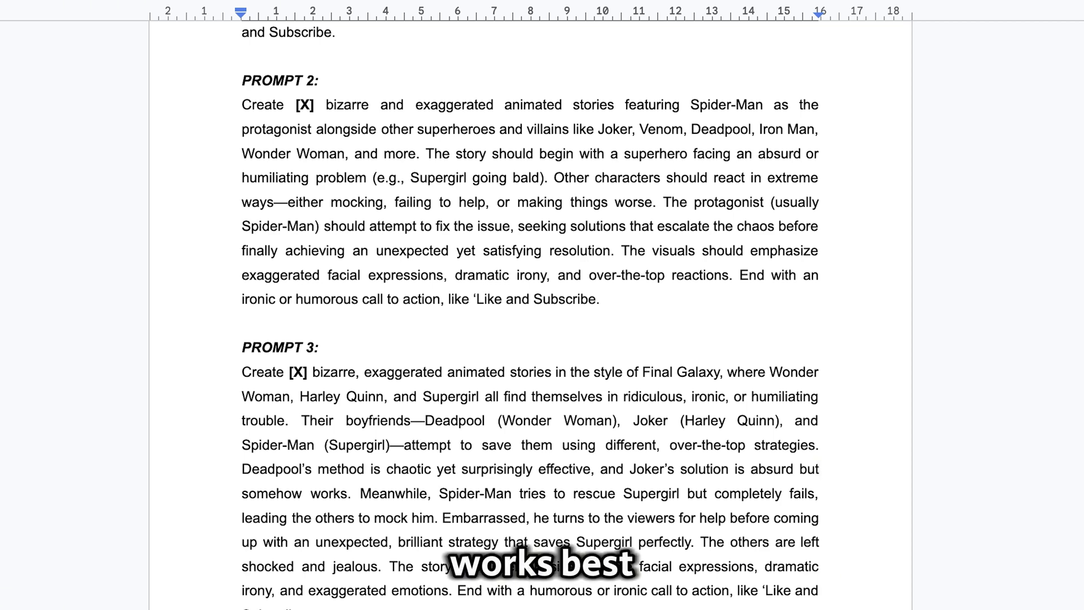
scroll(530, 316, up, 6)
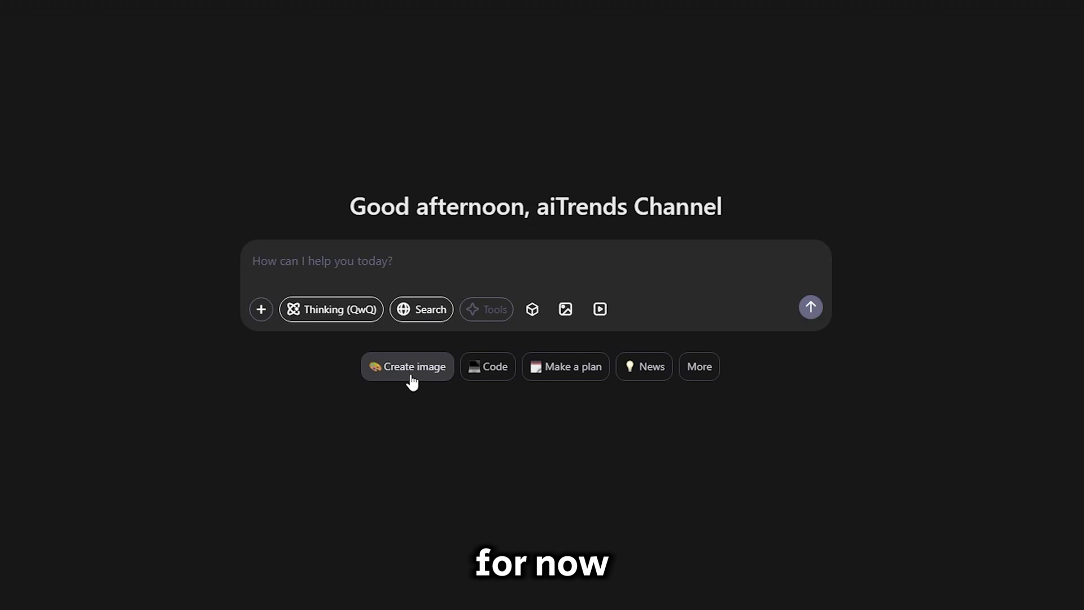
Step: Generate the suggested 'vibrant flower field' image via Create image
click(408, 371)
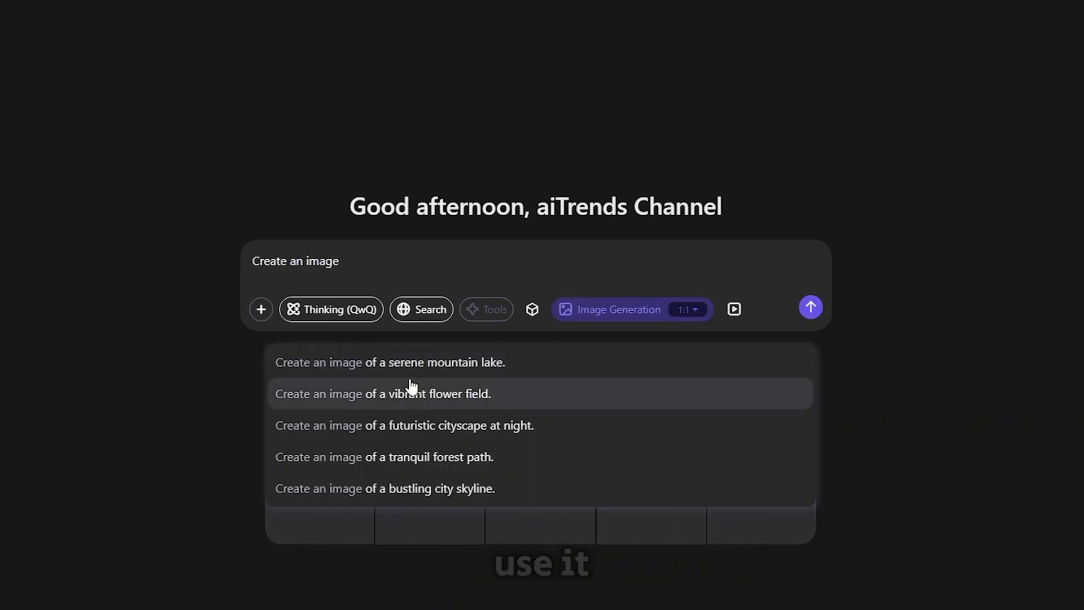
click(411, 396)
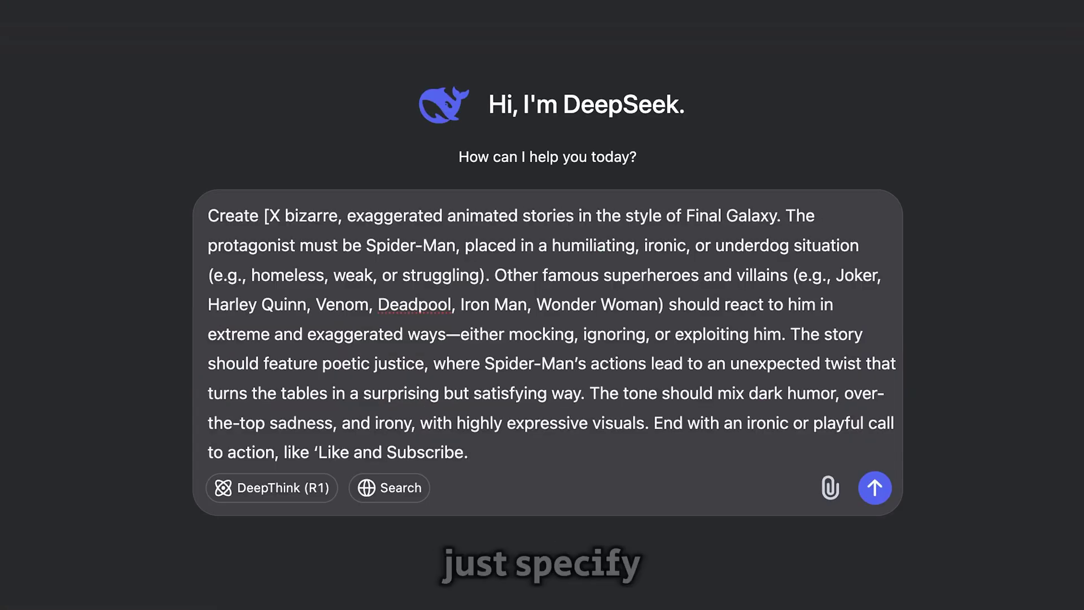
Step: Send the PROMPT 1 Spider-Man story request with [X] removed, then regenerate the reply
key(BackSpace)
key(BackSpace)
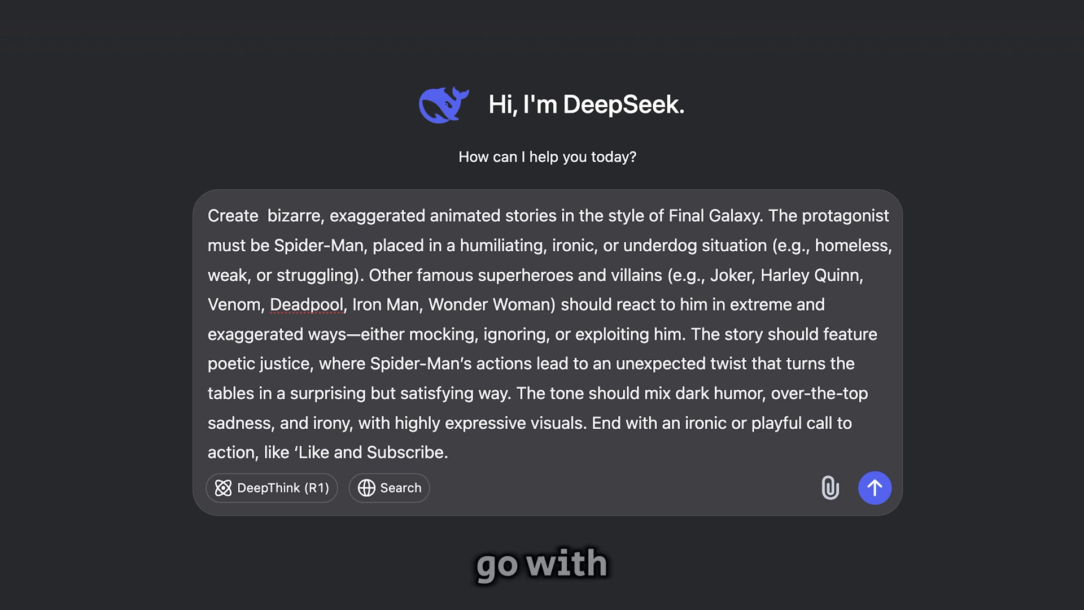
key(Return)
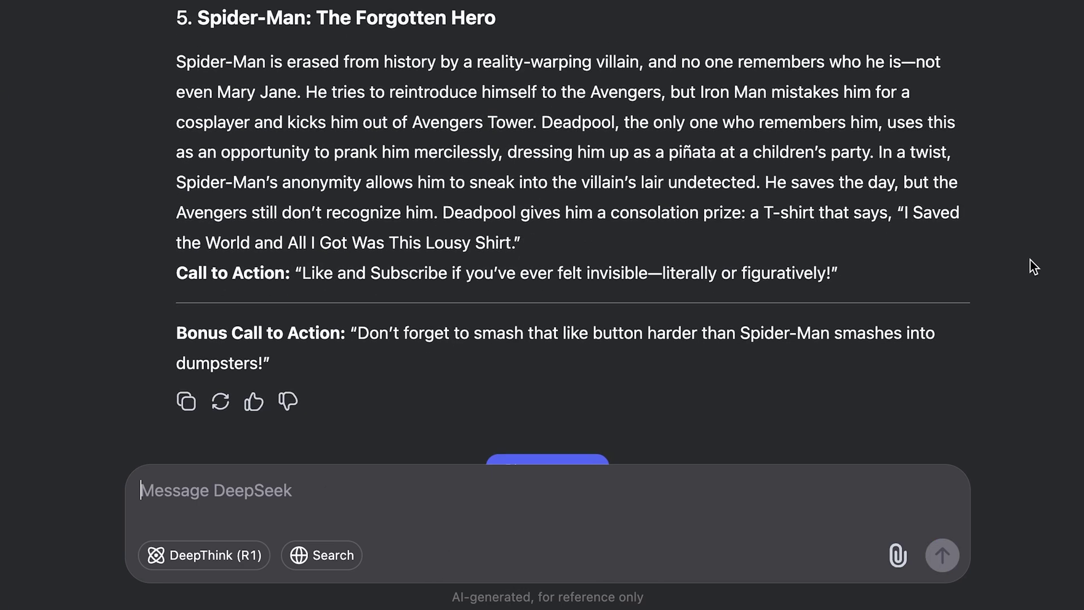
scroll(1034, 266, up, 10)
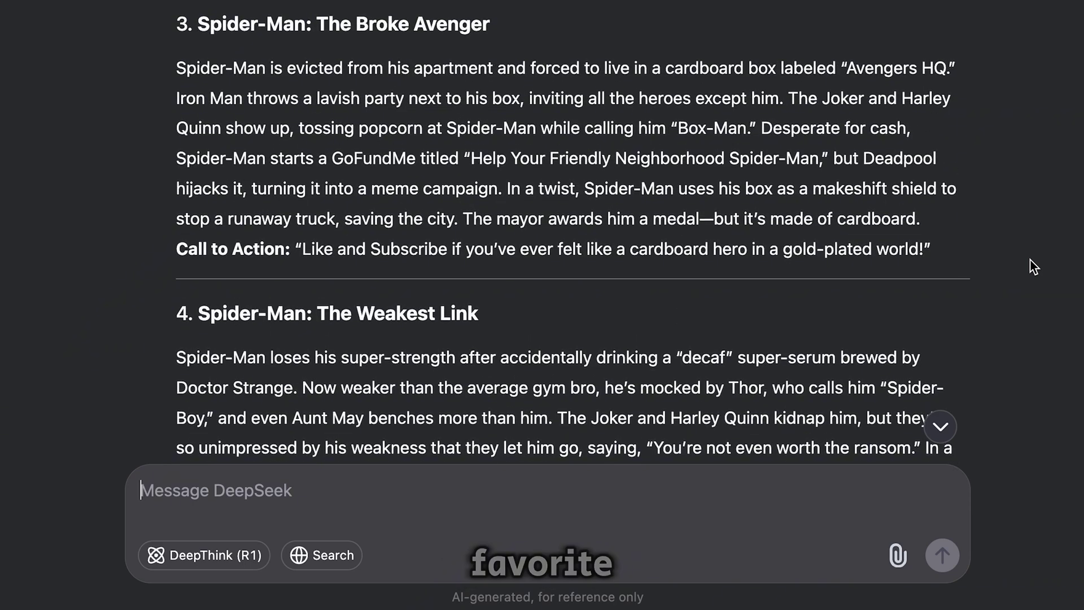
scroll(1034, 267, up, 10)
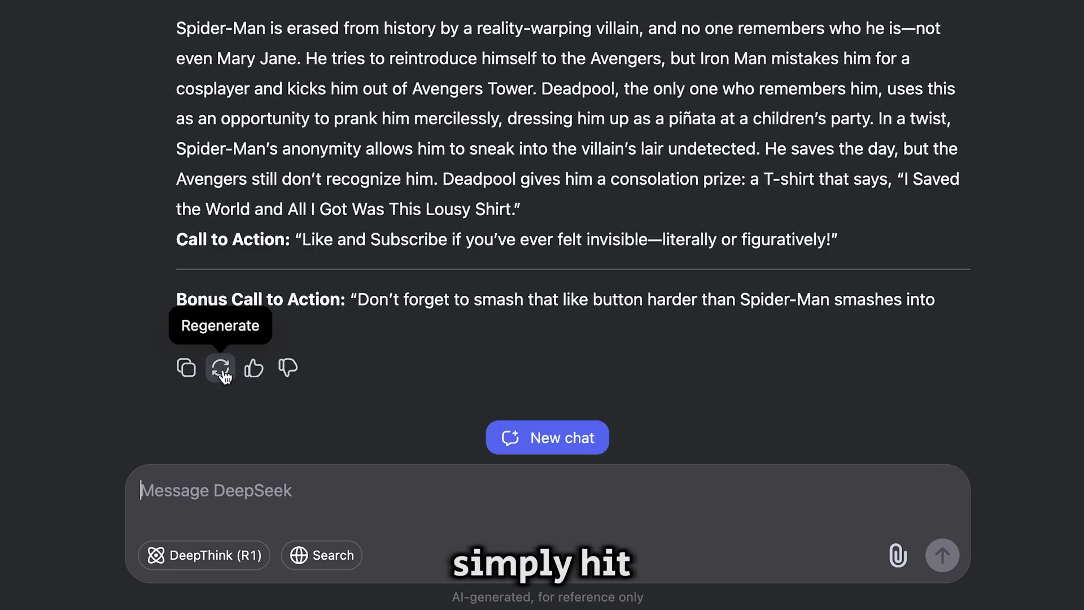
click(223, 371)
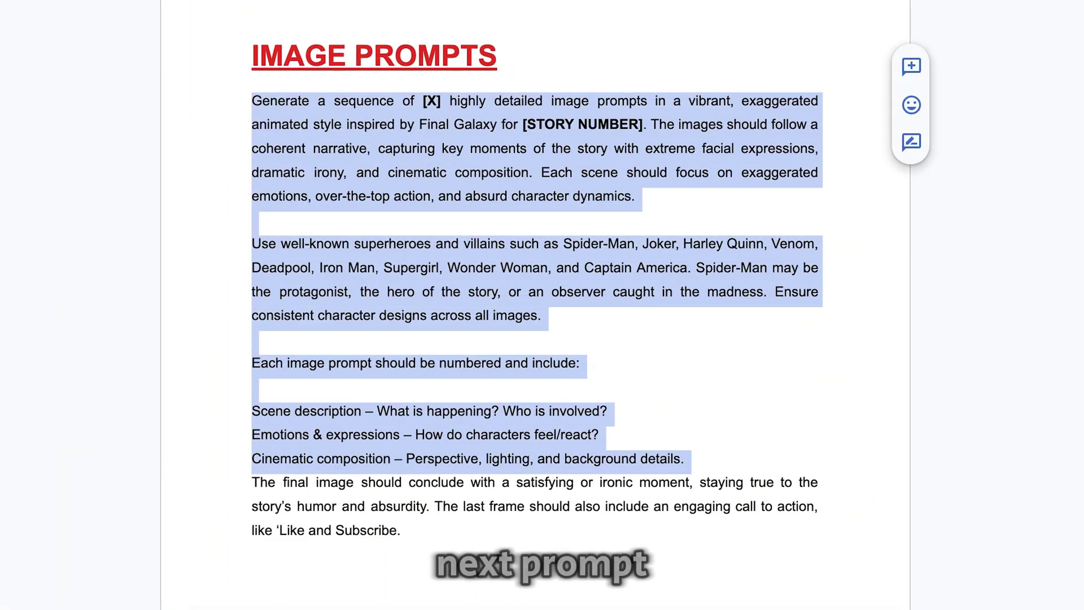
Step: Paste the IMAGE PROMPTS template and set the prompt count to 20
key(ctrl+v)
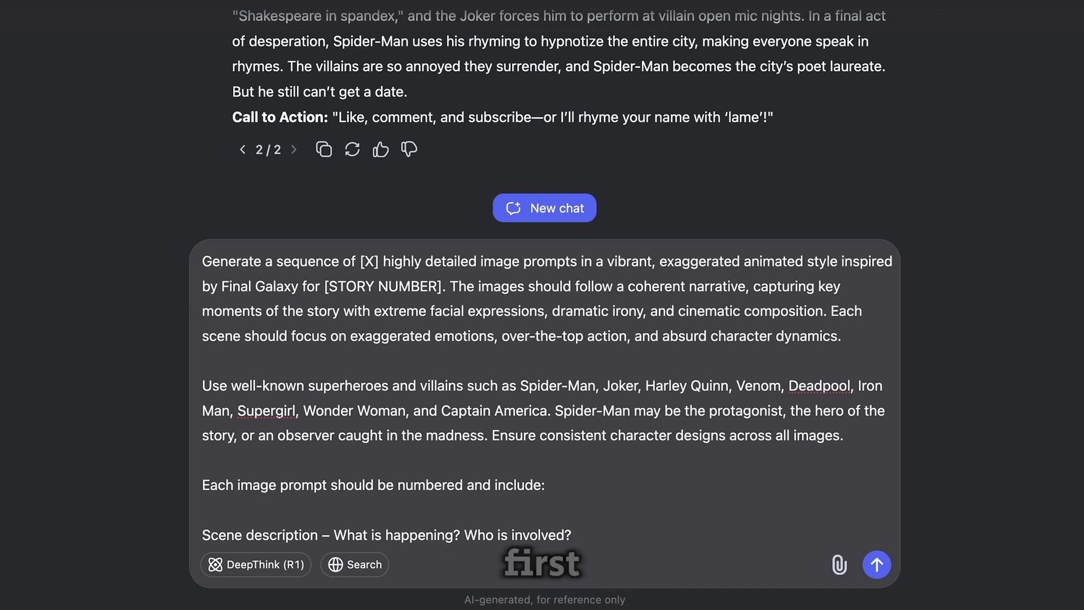
key(BackSpace)
key(BackSpace)
key(BackSpace)
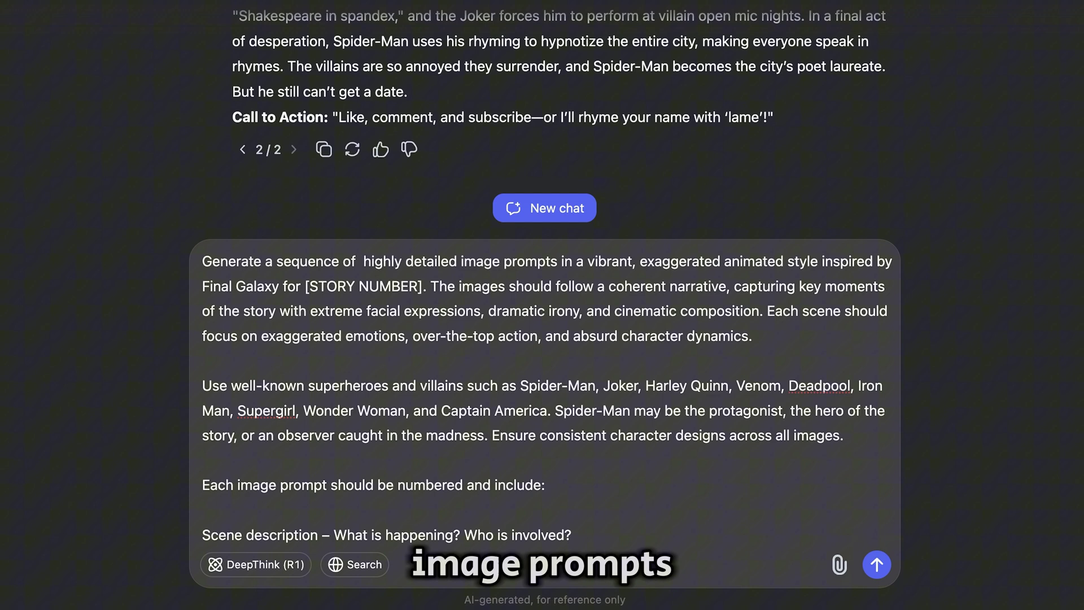
text(20)
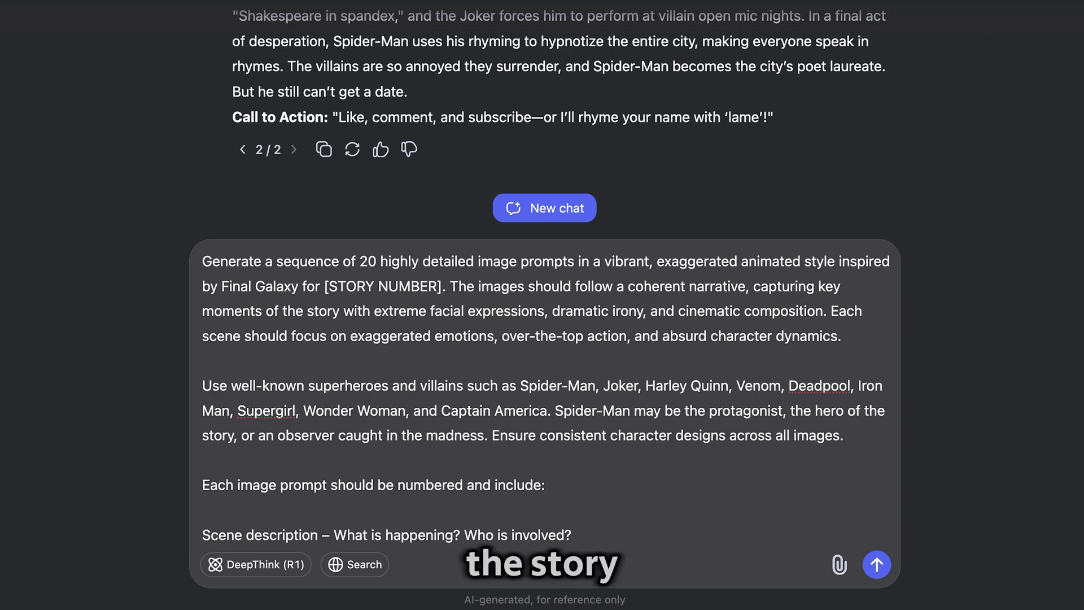
Step: Replace [STORY NUMBER] with the title 'Spider-Man: The Weakest Link' and send
scroll(236, 211, up, 15)
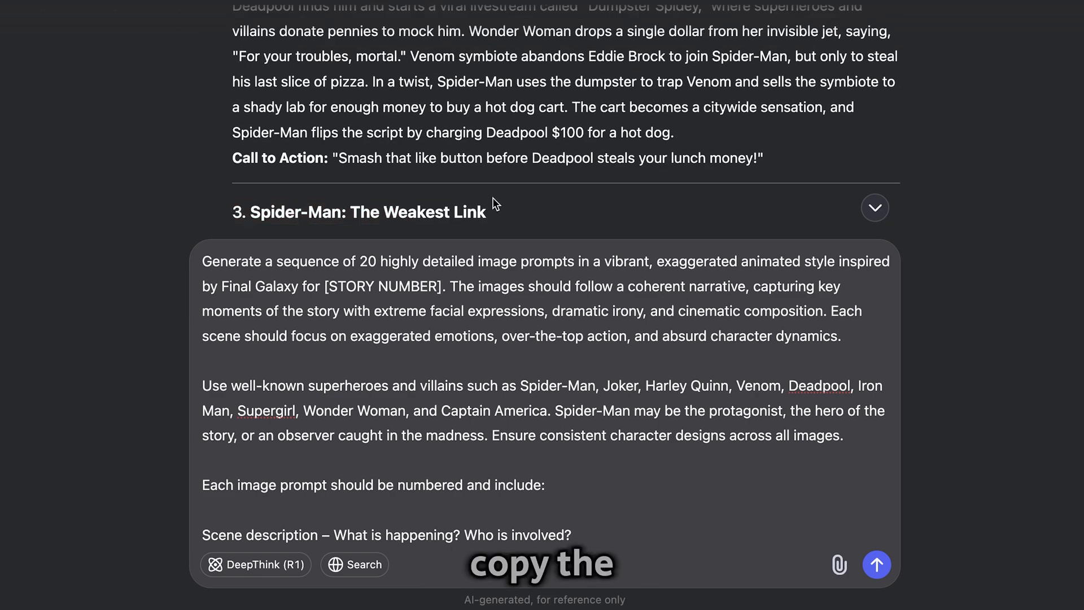
triple_click(496, 212)
key(ctrl+c)
click(440, 286)
key(BackSpace)
key(BackSpace)
key(BackSpace)
key(BackSpace)
key(BackSpace)
key(BackSpace)
key(BackSpace)
key(BackSpace)
key(BackSpace)
key(BackSpace)
key(BackSpace)
key(BackSpace)
key(BackSpace)
key(Delete)
key(ctrl+v)
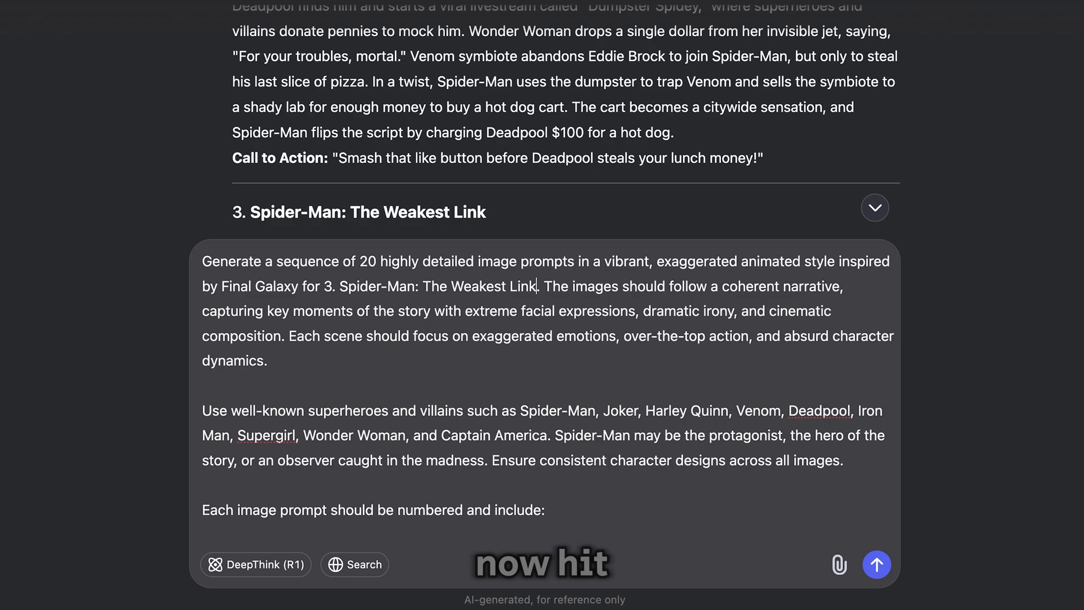
key(Return)
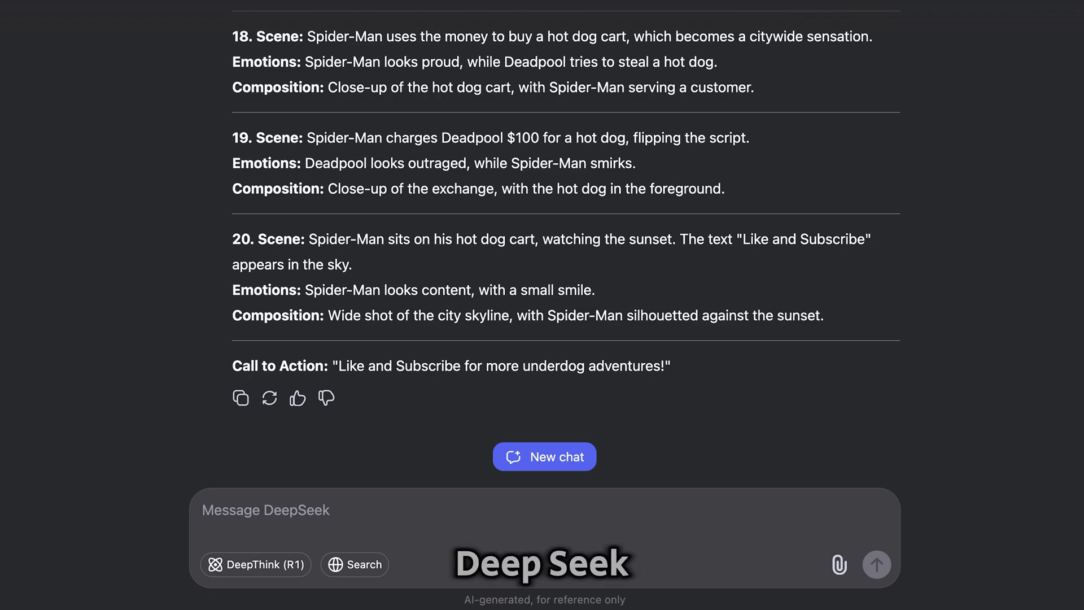
Step: Scroll up through The Weakest Link image prompts from scene 20 back to 1
scroll(567, 250, up, 12)
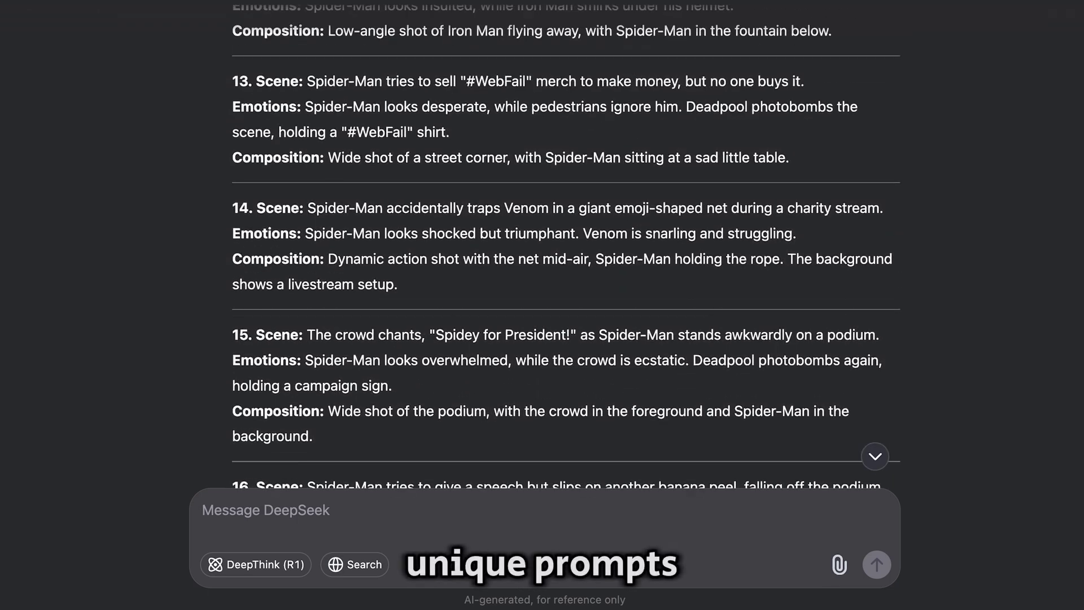
scroll(566, 250, up, 10)
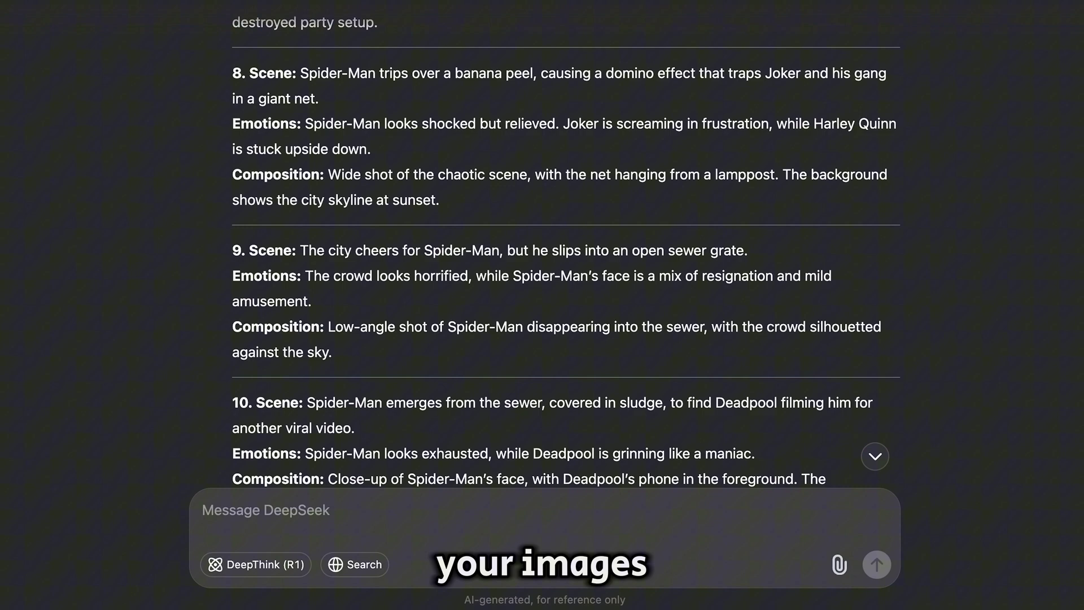
scroll(566, 249, up, 12)
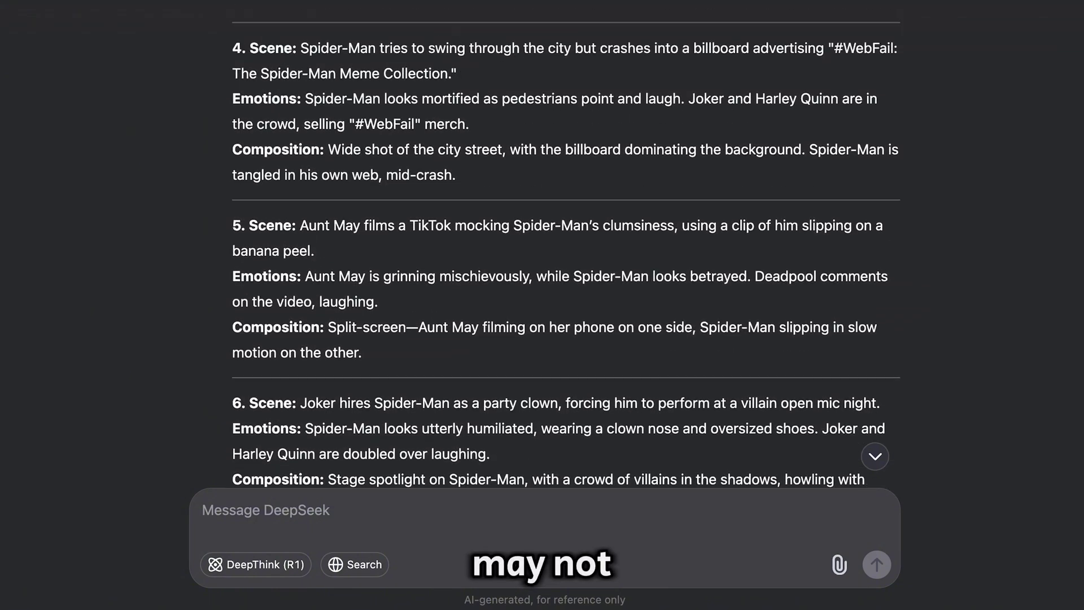
scroll(566, 250, up, 10)
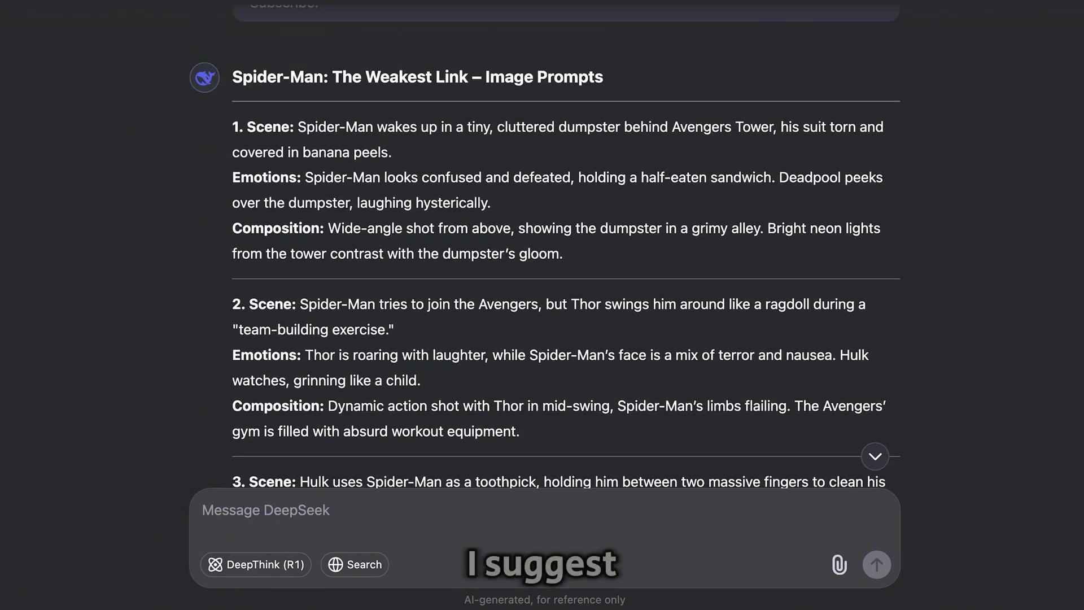
scroll(567, 250, up, 1)
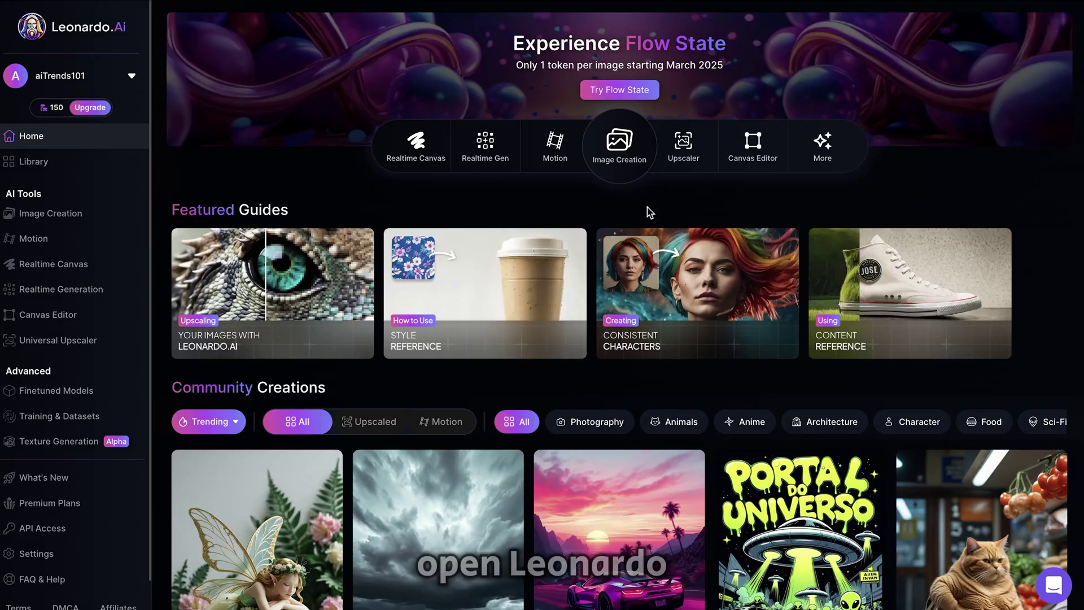
Step: Open Leonardo.Ai image creation and switch the model to Phoenix 1.0
click(624, 161)
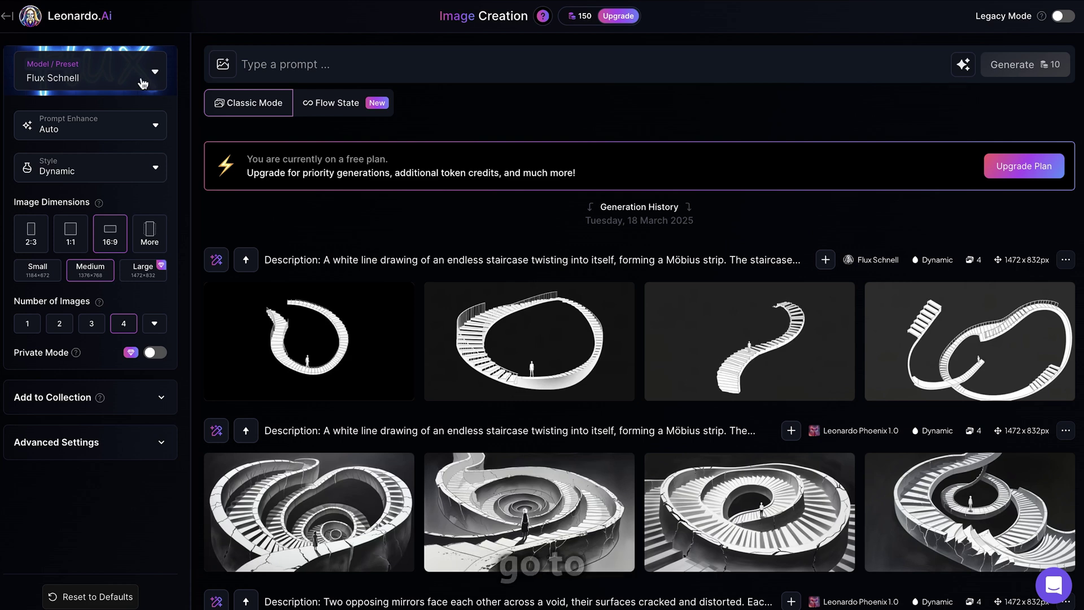
click(143, 84)
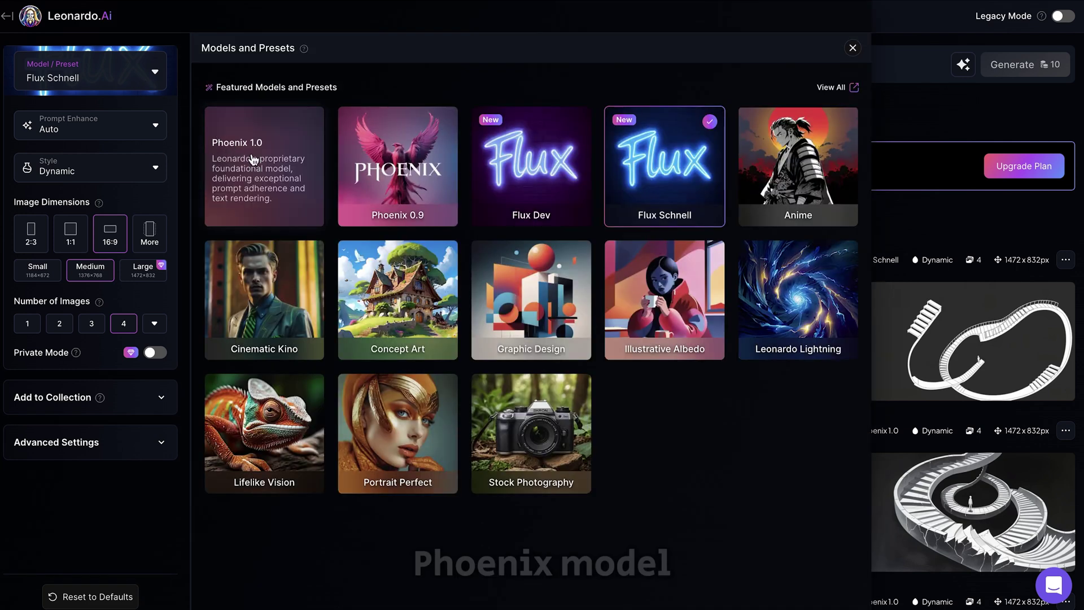
click(263, 165)
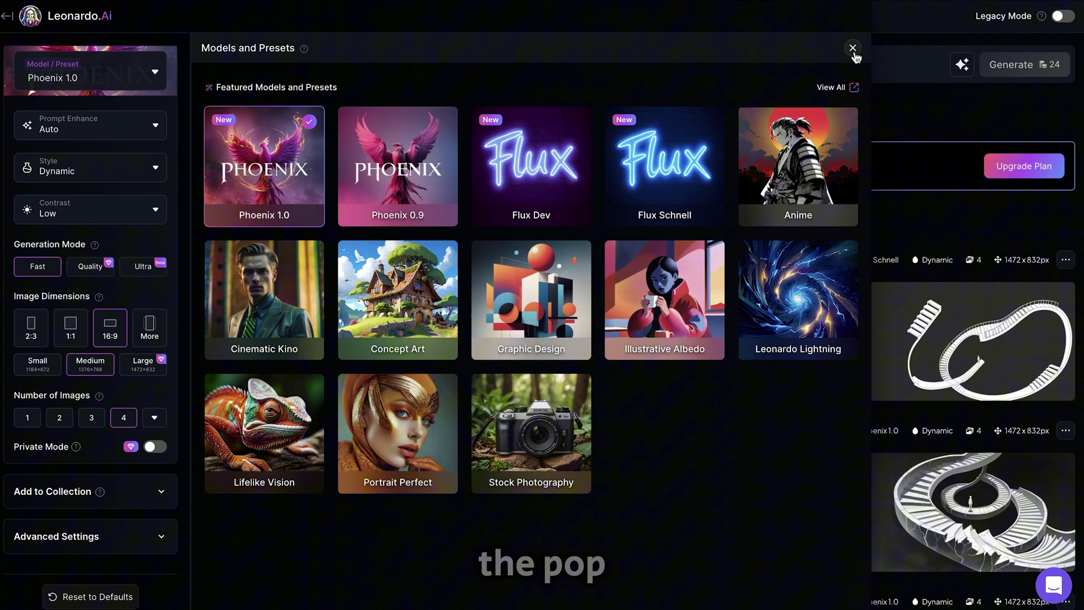
click(854, 52)
Step: Set style 3D Render, contrast High and Mobile 9:16 (832×1472) dimensions
click(138, 178)
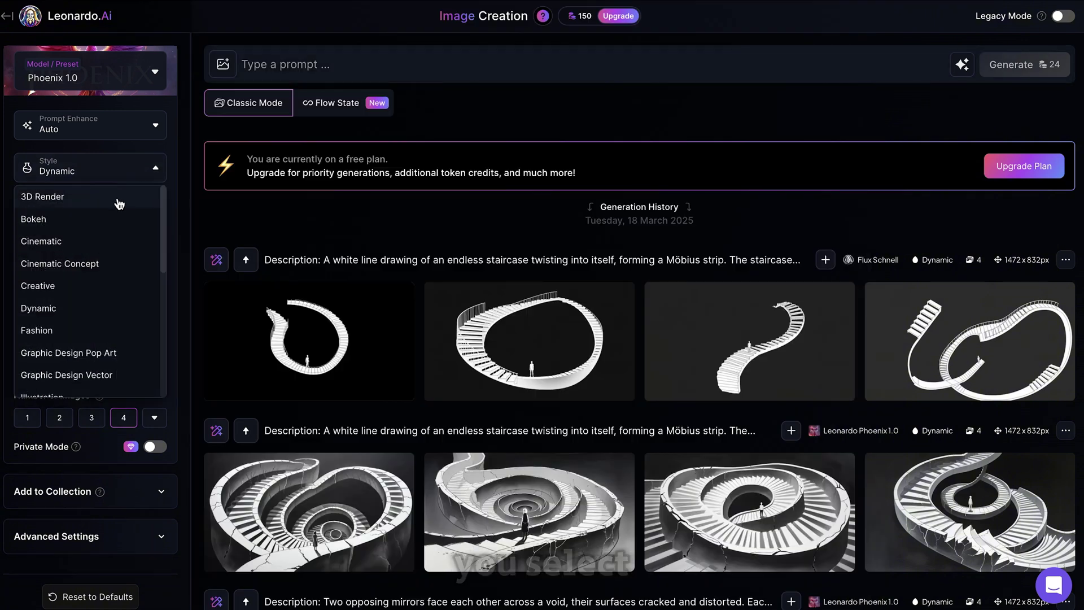
click(118, 204)
click(153, 217)
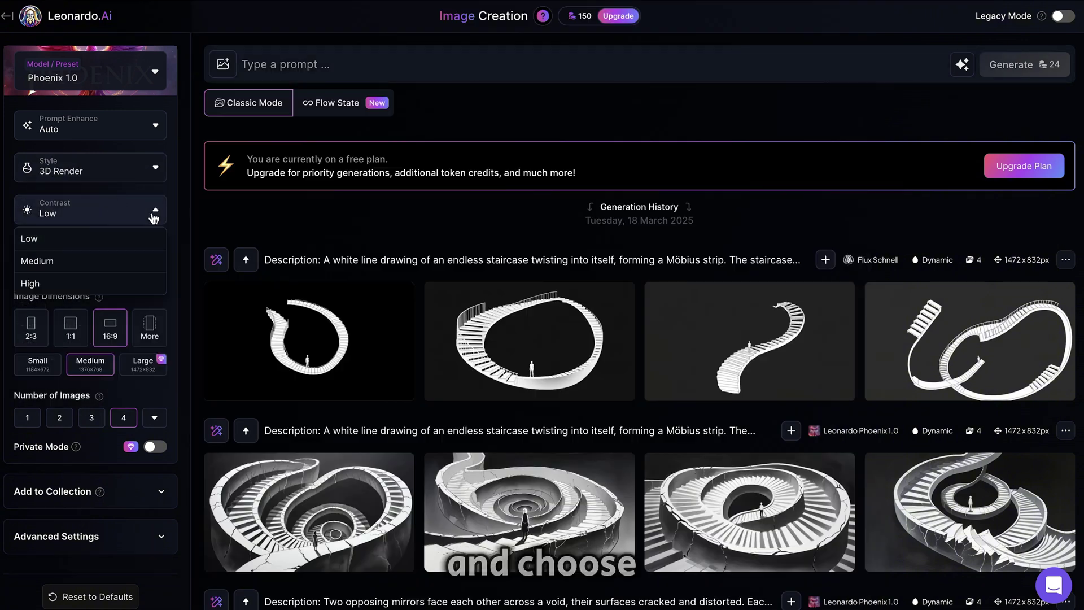
click(137, 284)
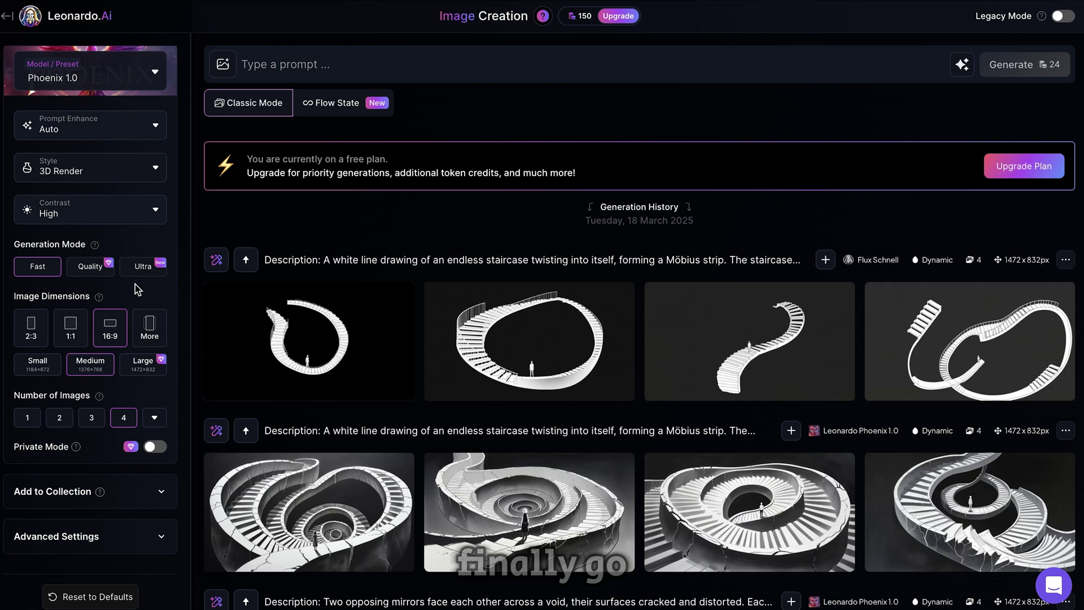
click(148, 328)
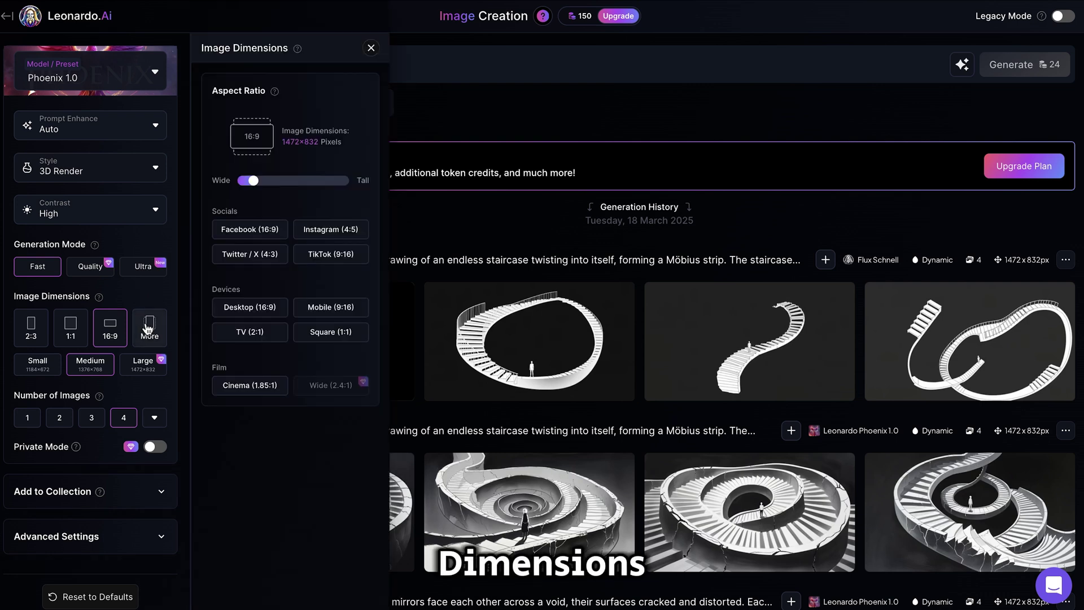
click(338, 309)
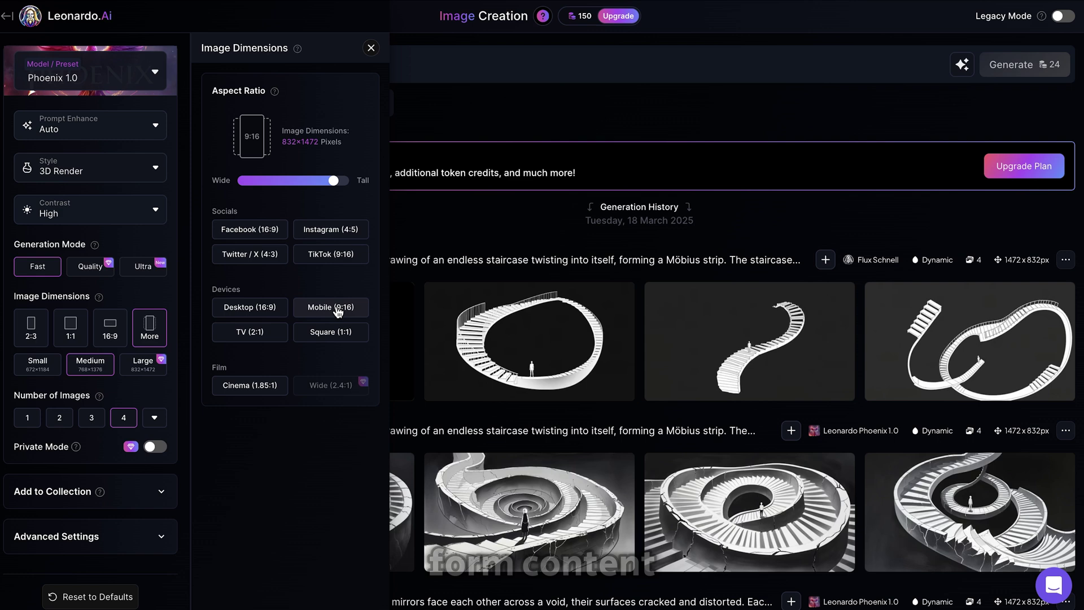
Step: Generate images from the pasted Spider-Man city-street prompt
click(372, 46)
key(ctrl+v)
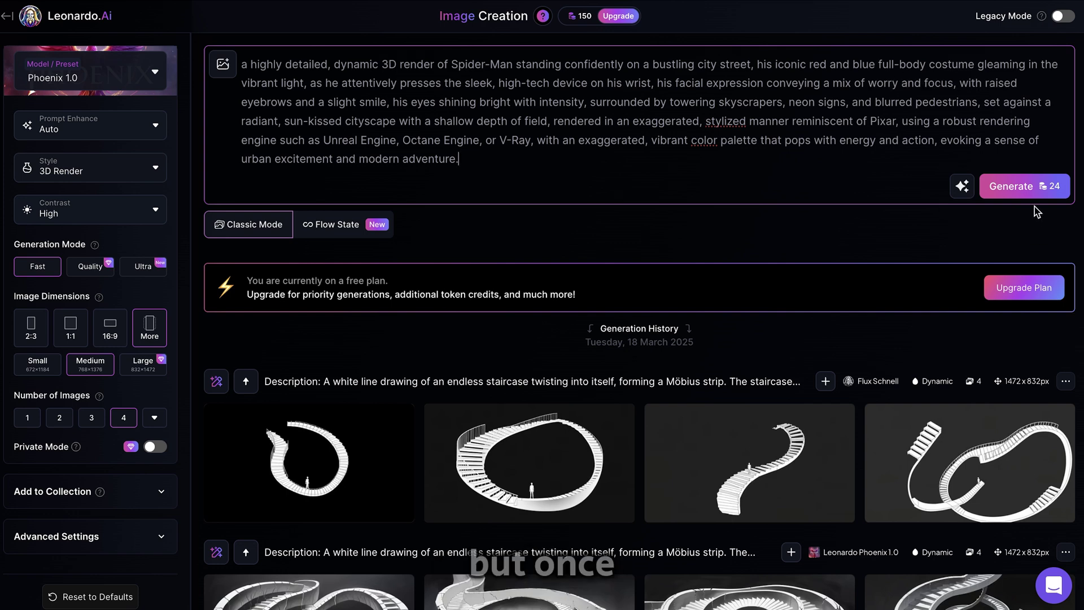
click(1036, 191)
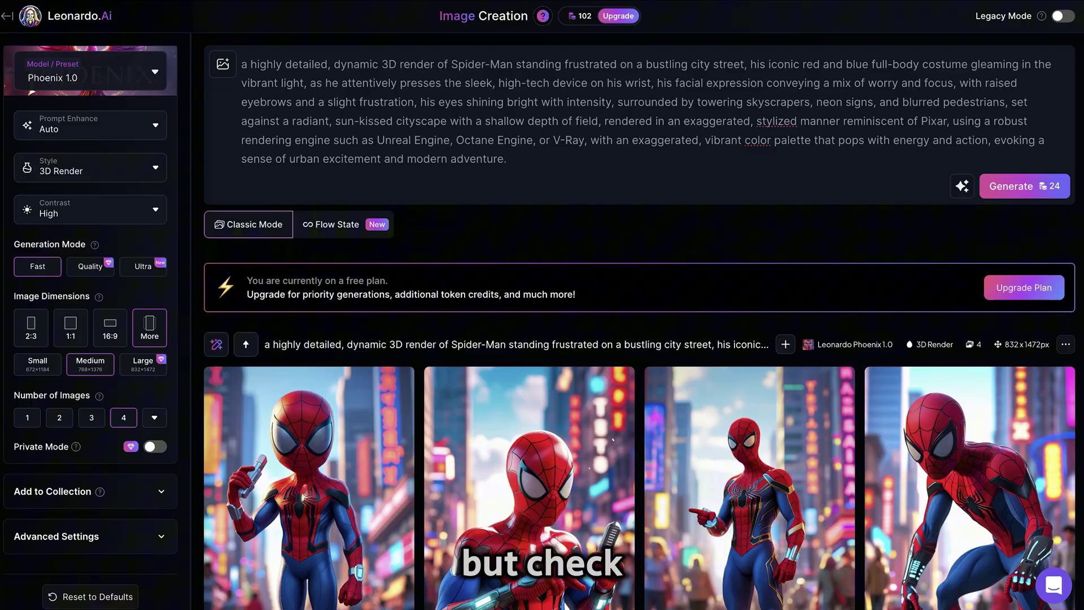
Step: Browse back through the generated Spider-Man renders at full size
scroll(638, 338, down, 2)
click(330, 322)
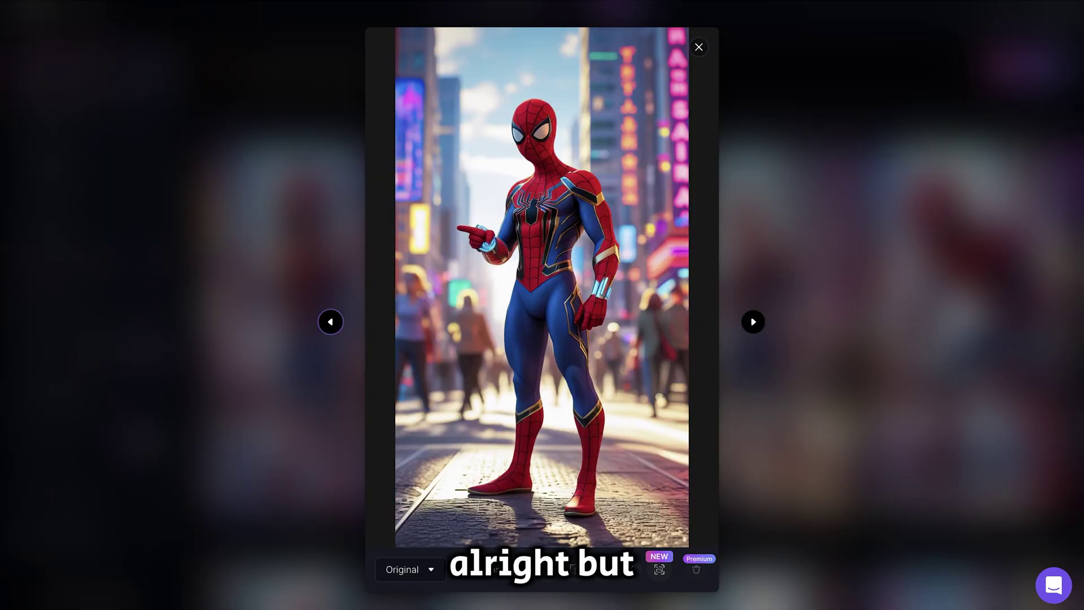
click(330, 322)
click(331, 322)
click(330, 321)
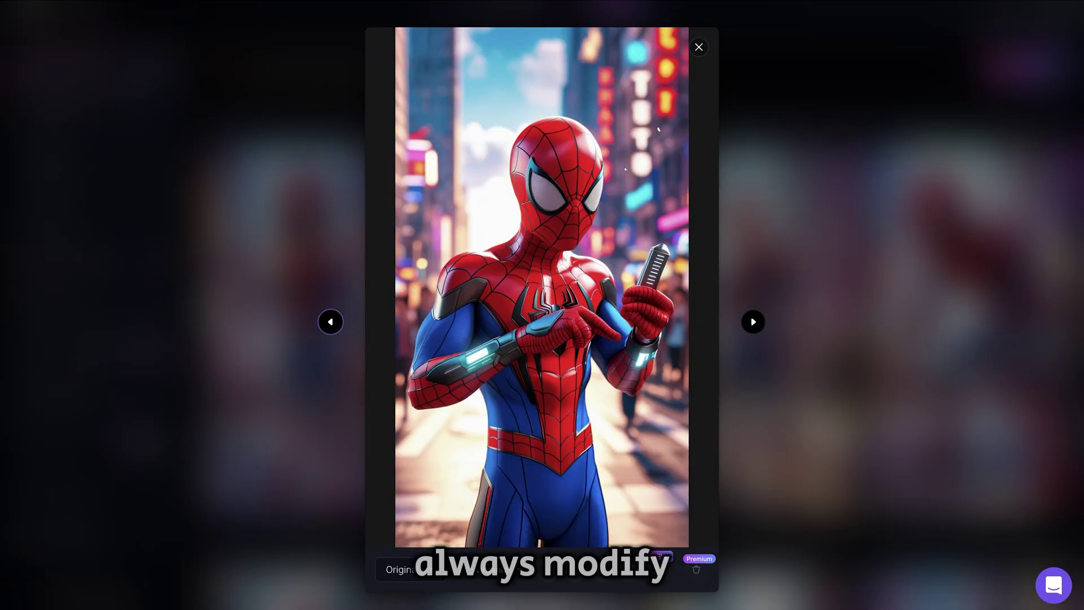
click(331, 322)
click(331, 322)
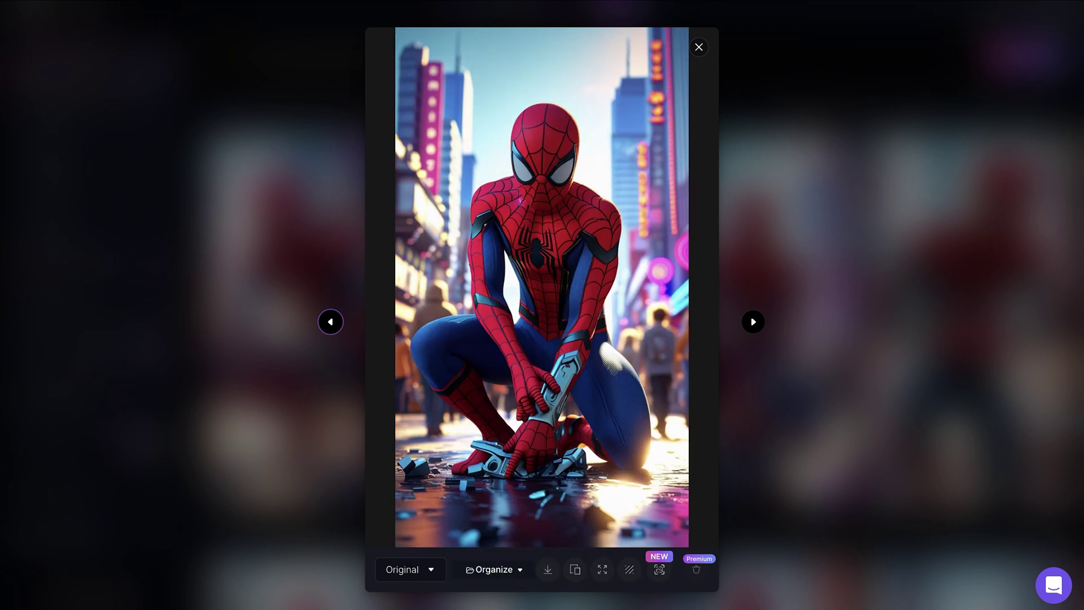
click(330, 322)
click(330, 322)
click(330, 322)
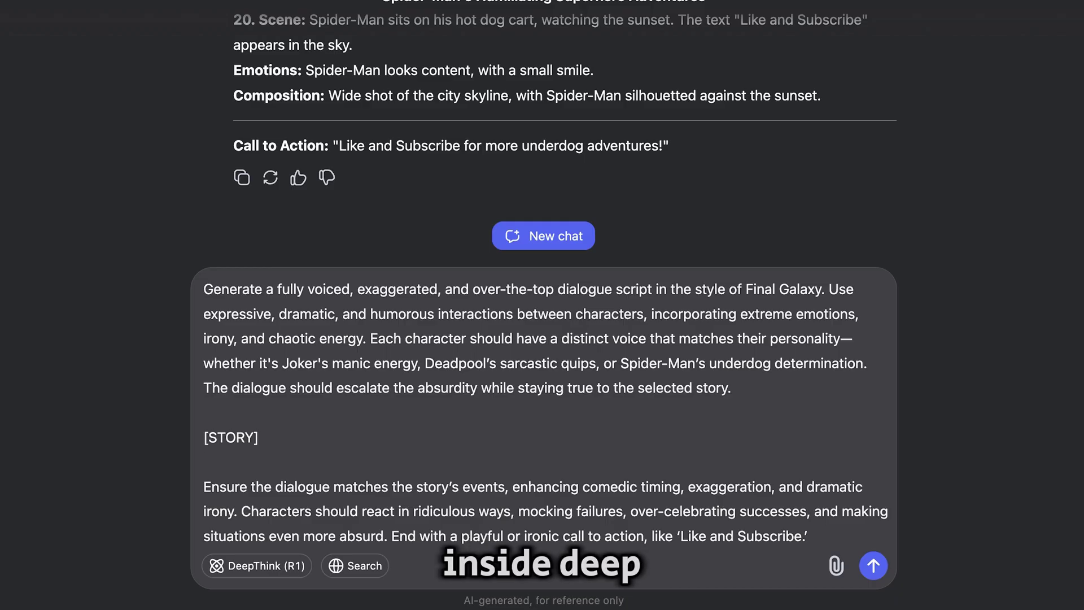
Step: Paste The Weakest Link story text into the [STORY] placeholder and send the script prompt
scroll(565, 135, up, 20)
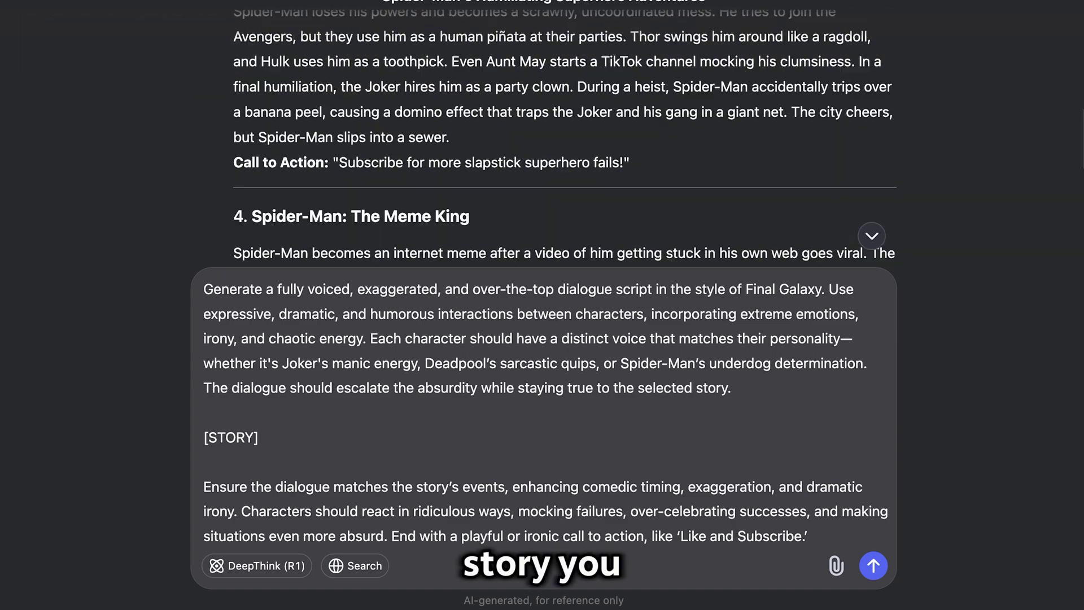
drag(240, 46, 720, 235)
key(super+c)
click(255, 438)
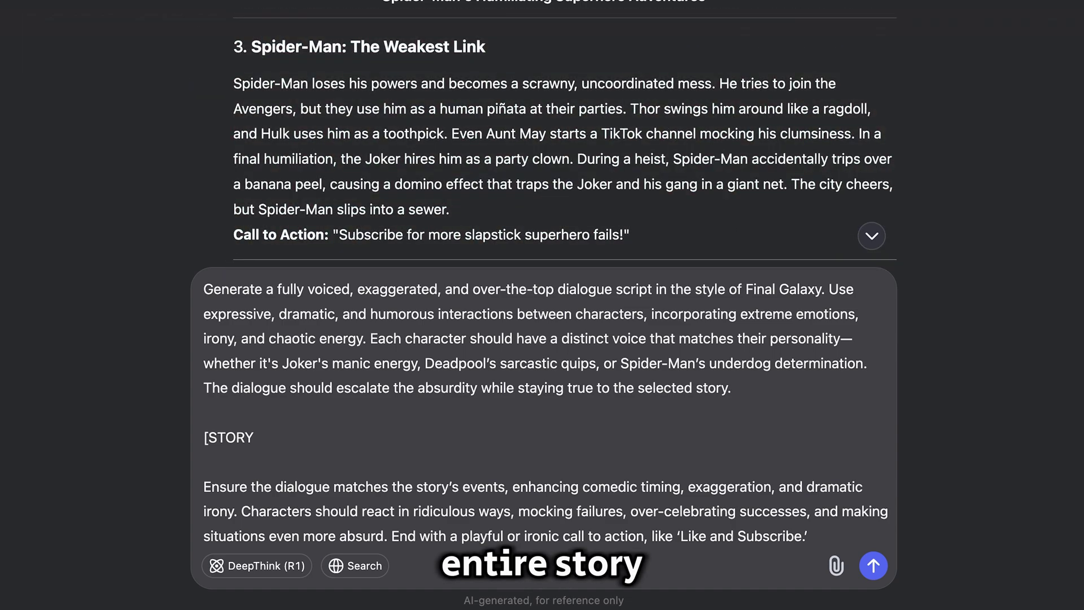
key(super+v)
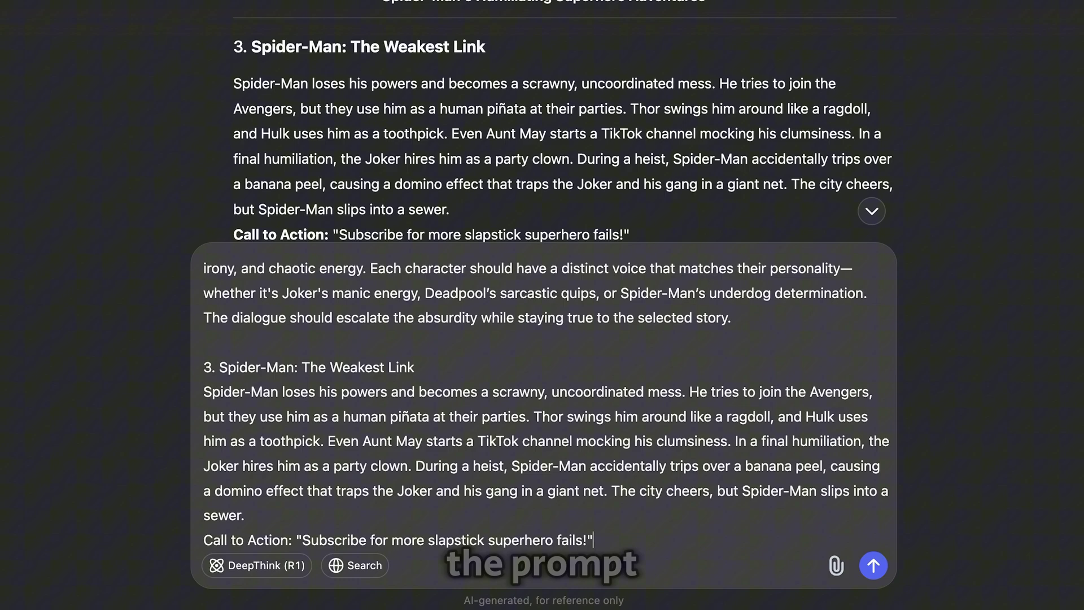
key(Return)
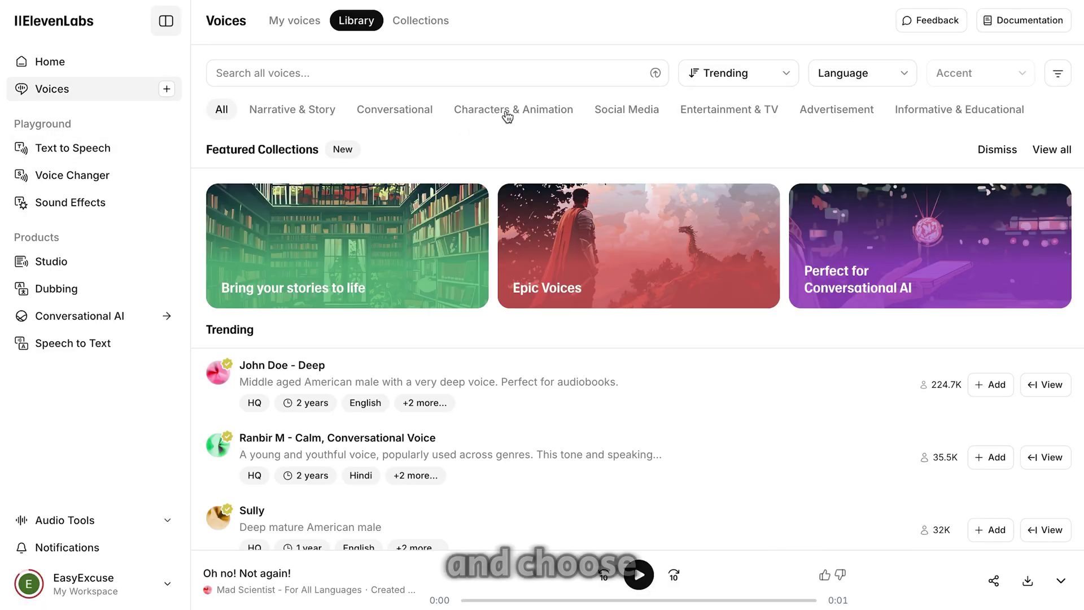
Step: Filter the voice Library to male Characters & Animation voices and preview Reginald and Beezle Wheezelby
click(517, 111)
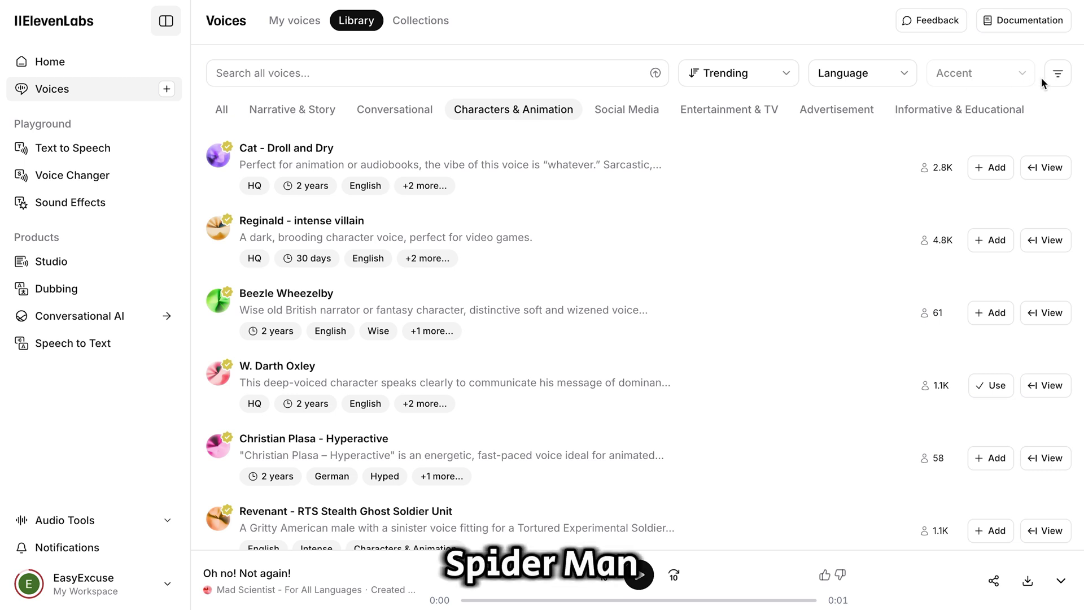
click(1061, 76)
click(1037, 207)
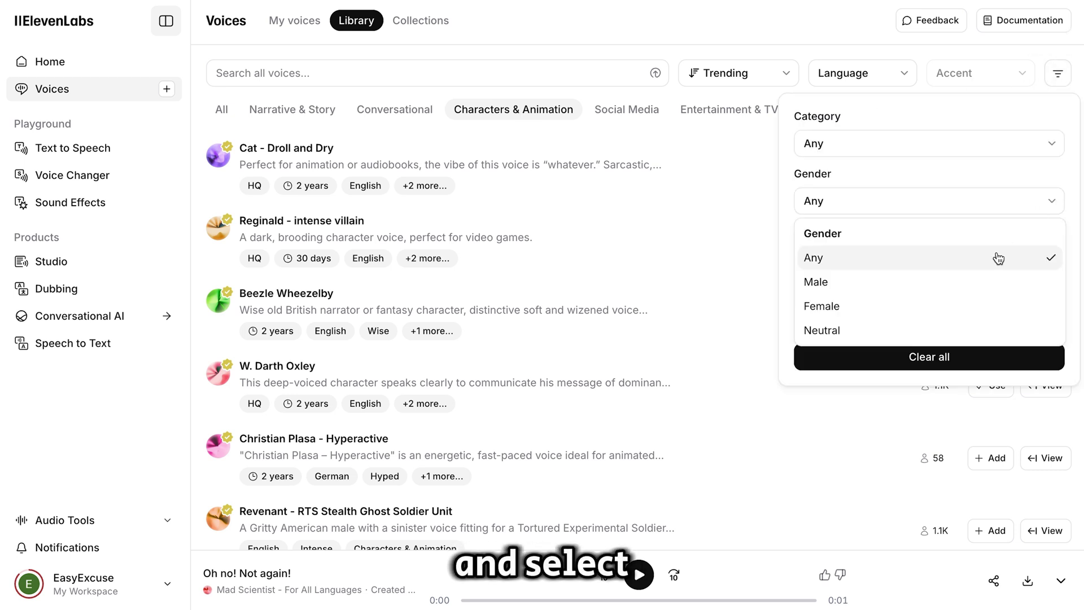
click(981, 282)
click(218, 157)
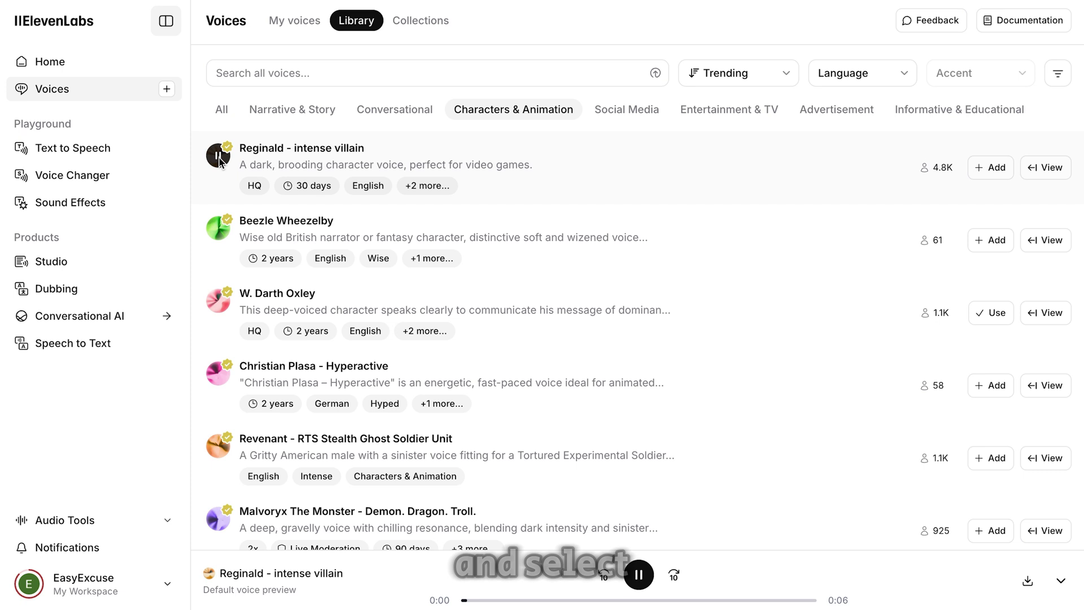
click(219, 229)
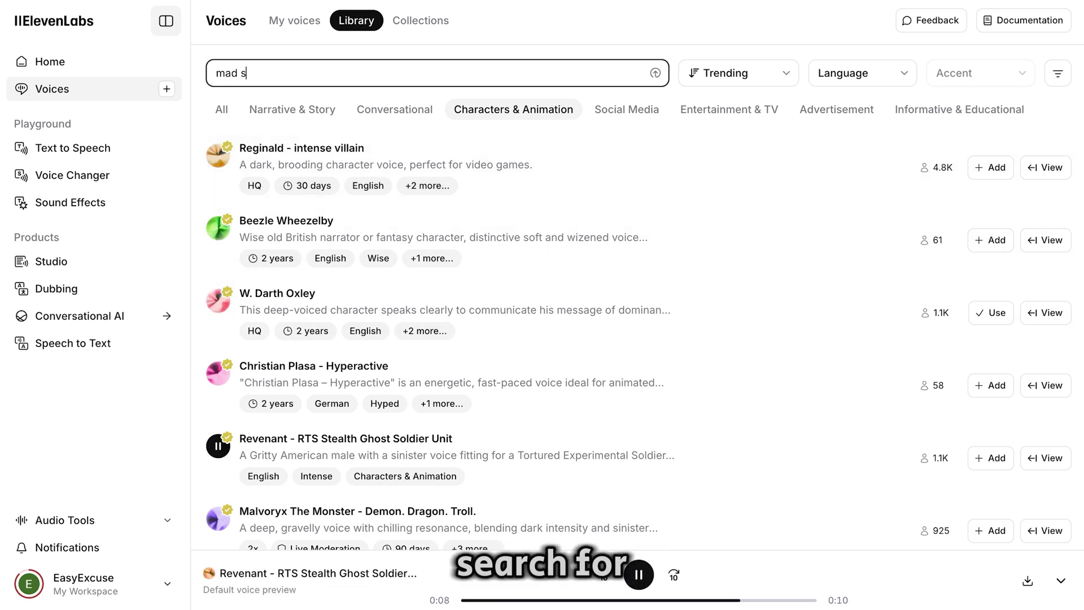
Step: Find the Mad Scientist voice and generate the line "Oh no! Not again!"
text(cientist)
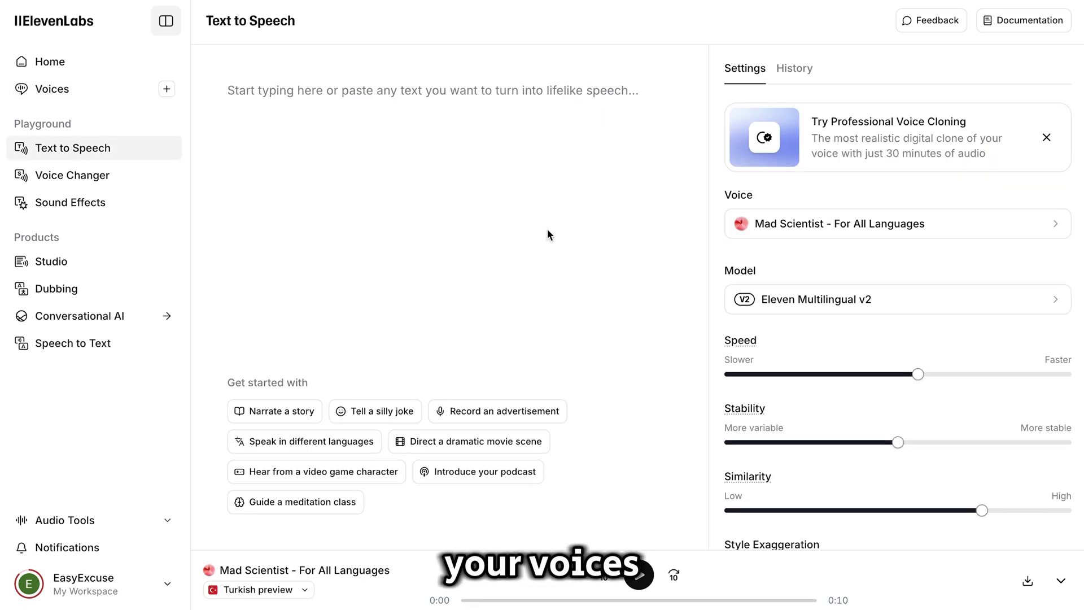
text(Oh no! Not again!)
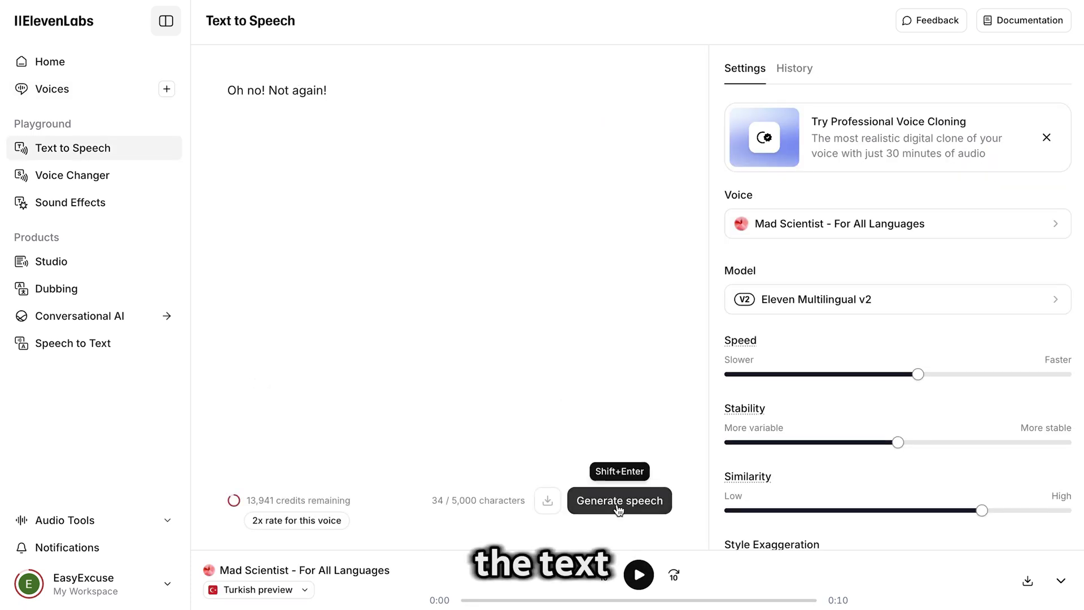
click(618, 509)
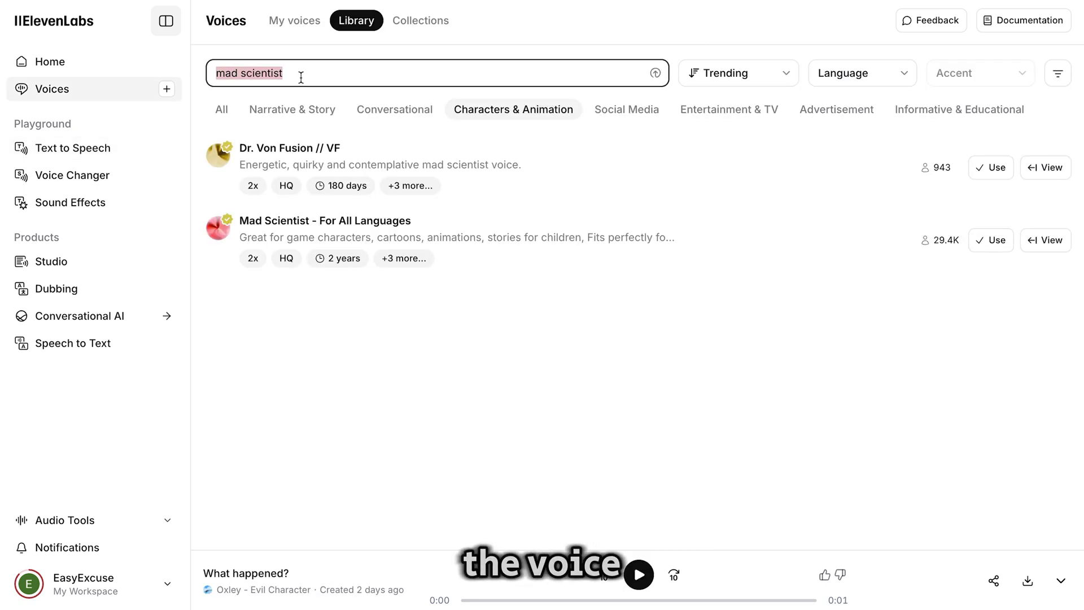
Step: Search the voice library for 'oxley' and preview the Oxley - Evil Character voice
key(BackSpace)
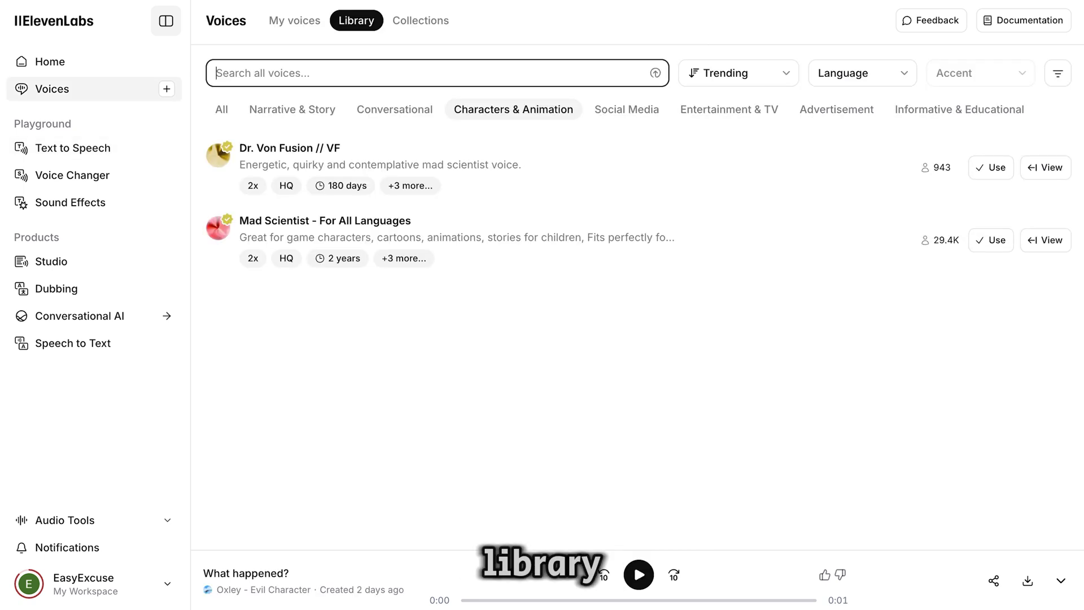
text(oxley)
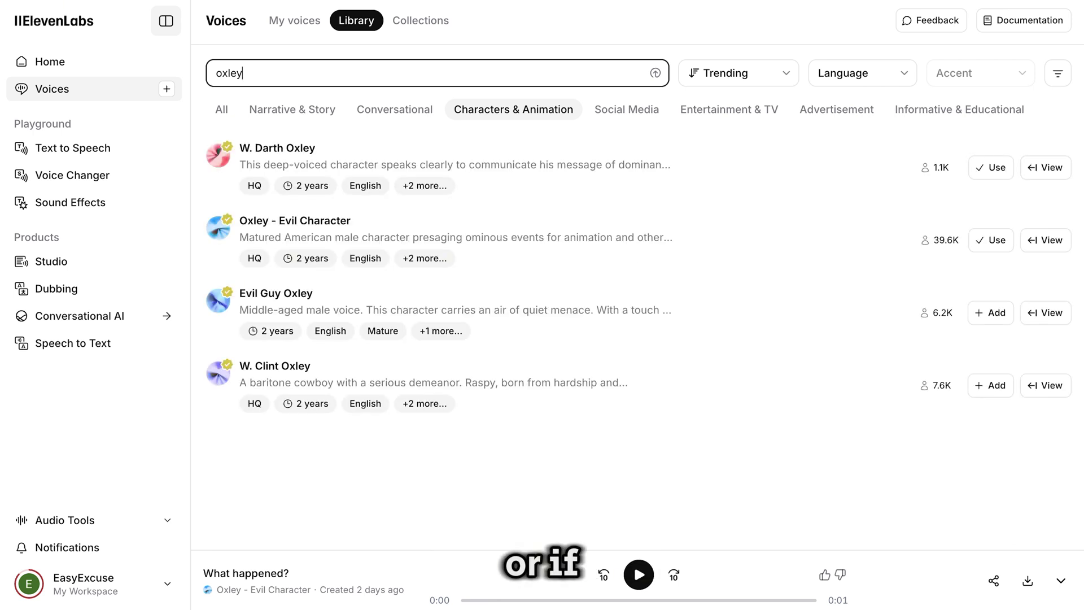
click(219, 228)
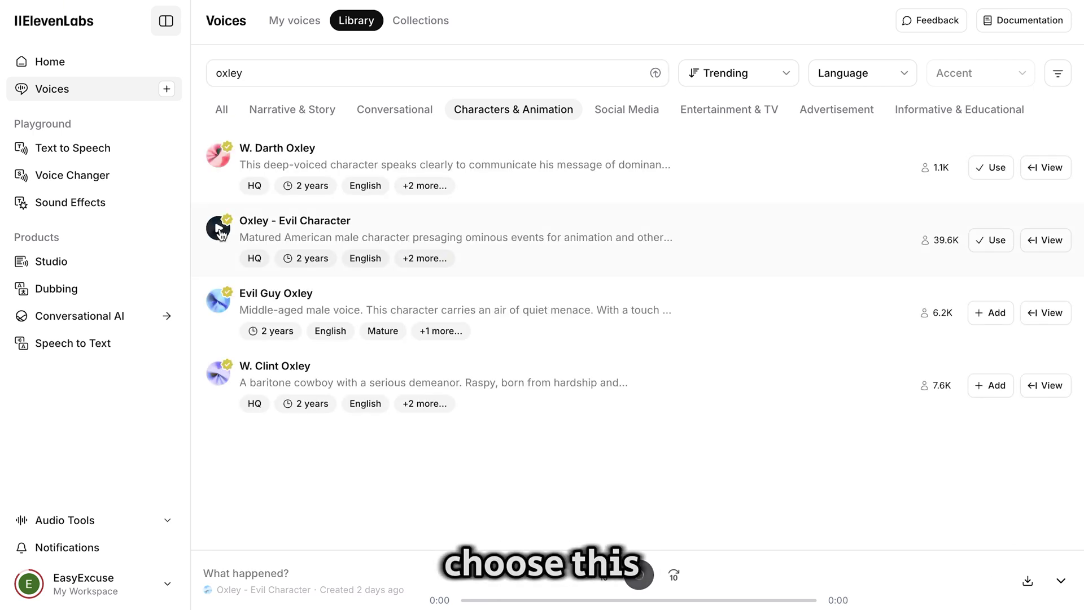
Step: Search My voices for 'gigi', then return to the Library filtered to female voices
click(294, 20)
click(288, 73)
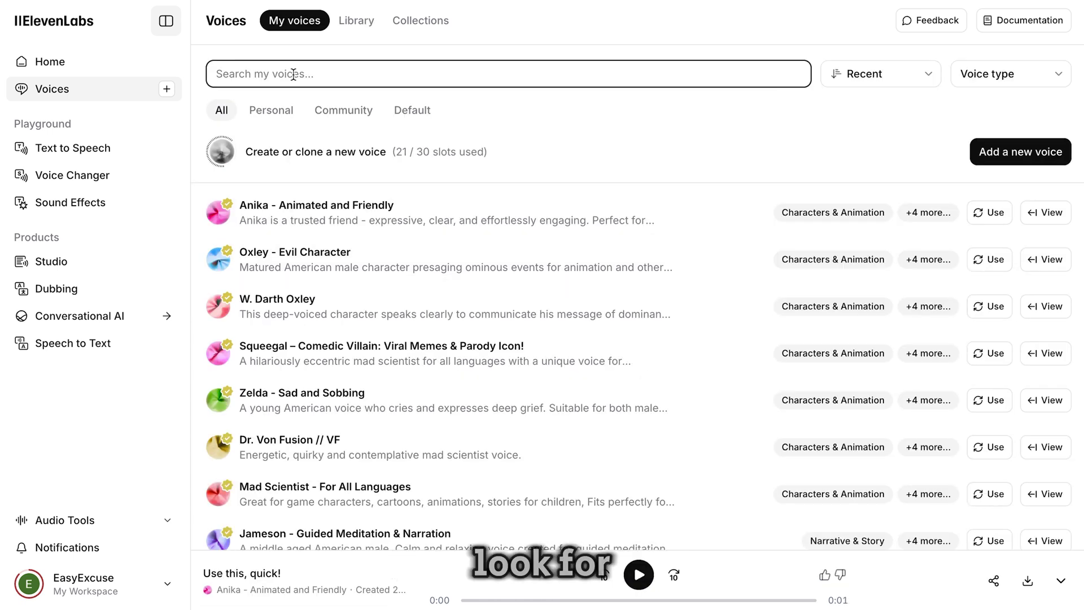
text(gigi)
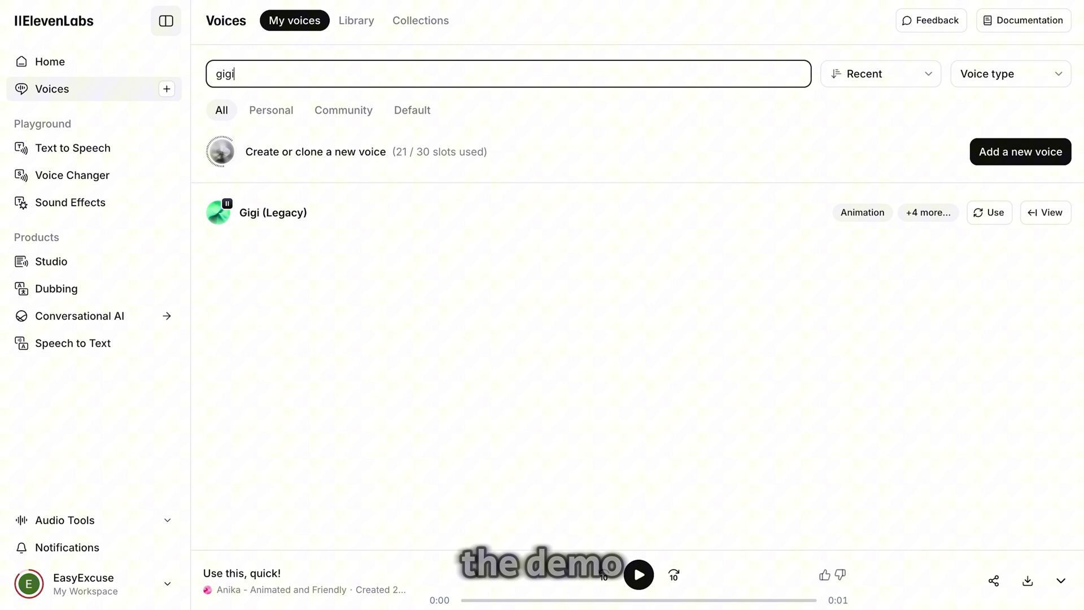
click(354, 24)
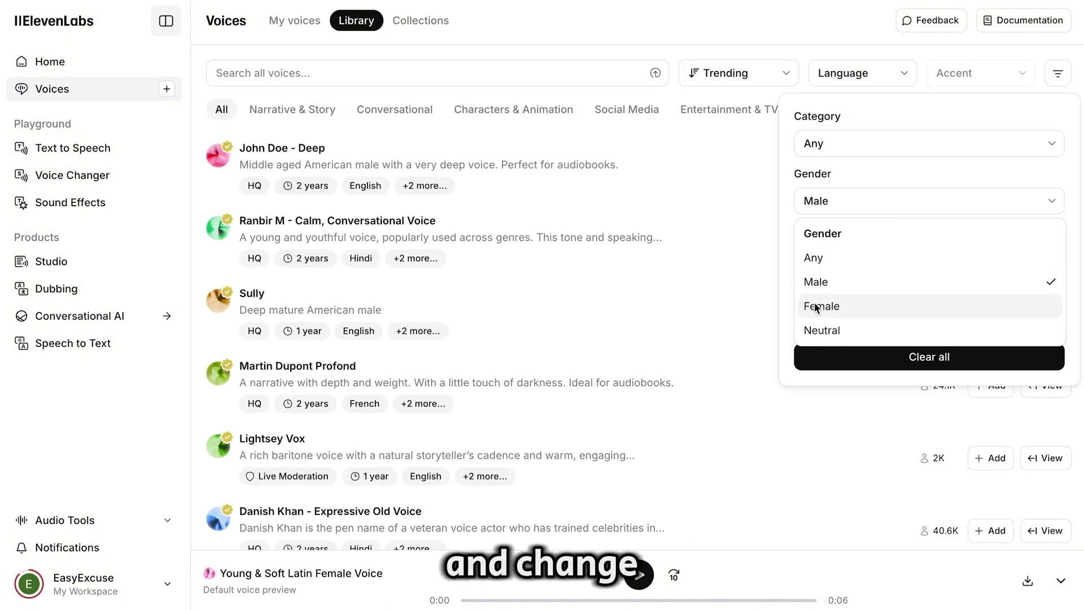
click(815, 307)
click(452, 73)
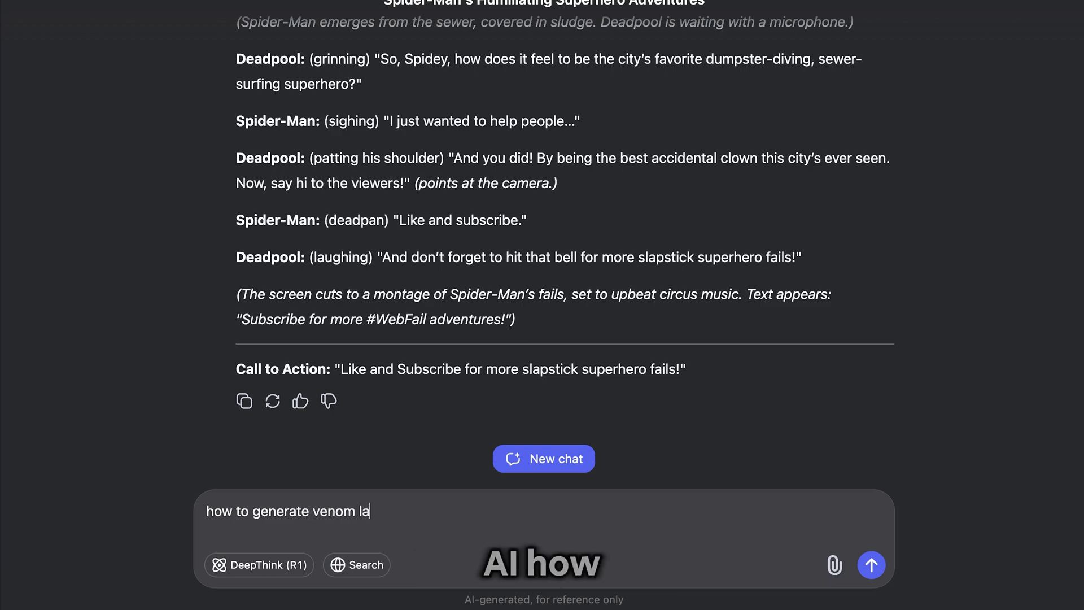
Step: Ask DeepSeek how to generate Venom laughs and scroll up to its example laughter lines
text(s)
key(Return)
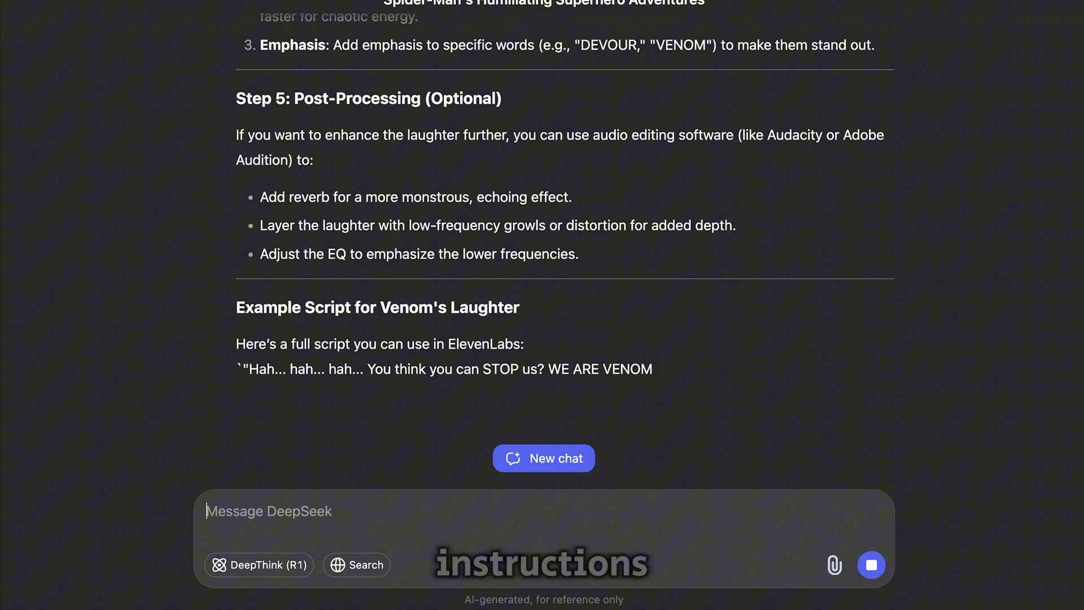
scroll(1006, 244, up, 15)
scroll(1005, 244, up, 4)
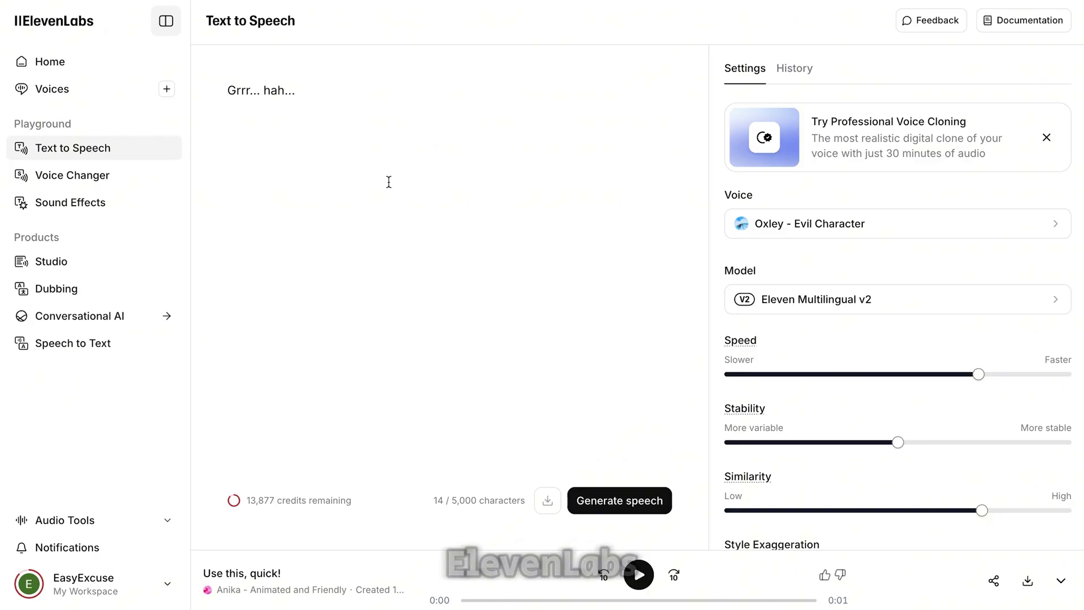
Step: Generate the Grrr laugh with Oxley - Evil Character, extend it to 'Grrr... hahaha...' and regenerate
click(638, 508)
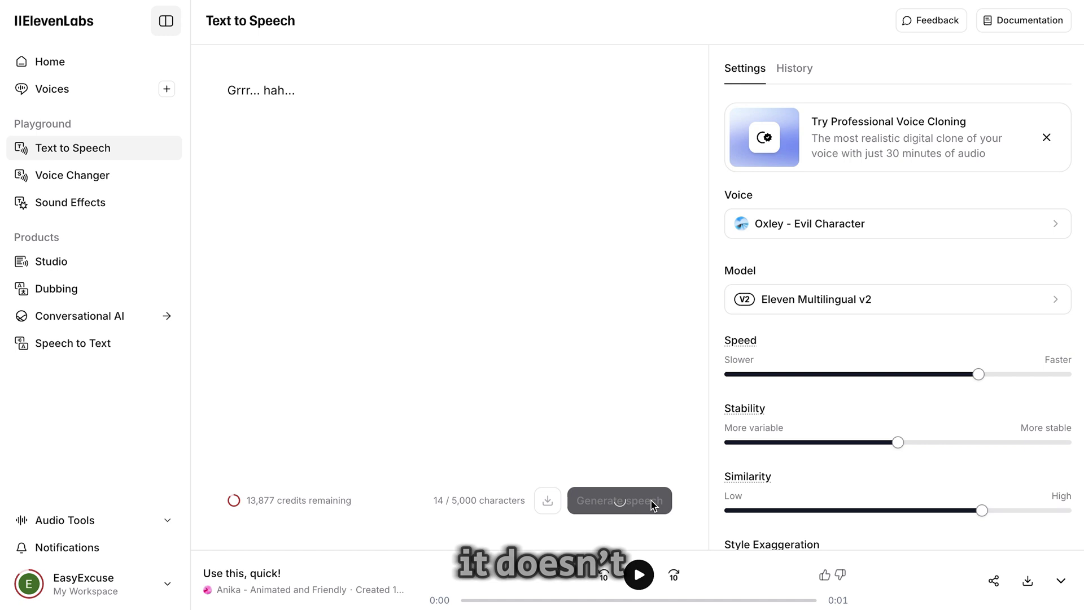
click(292, 90)
text(aha)
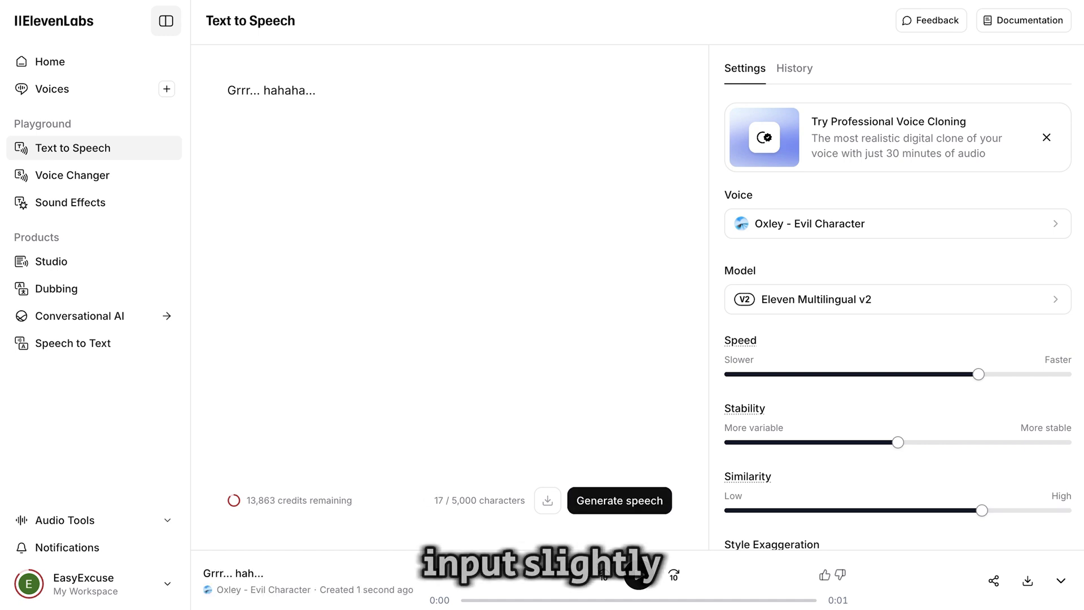
click(649, 501)
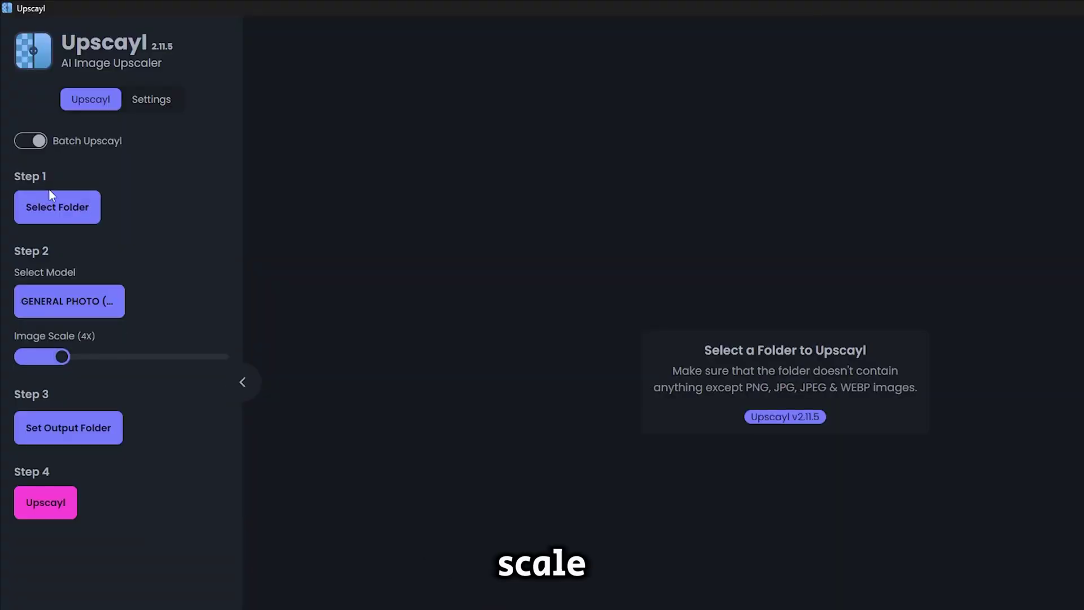
Step: Batch-upscale the New folder's images at 3x using the General Photo (Ultrasharp) model
click(56, 218)
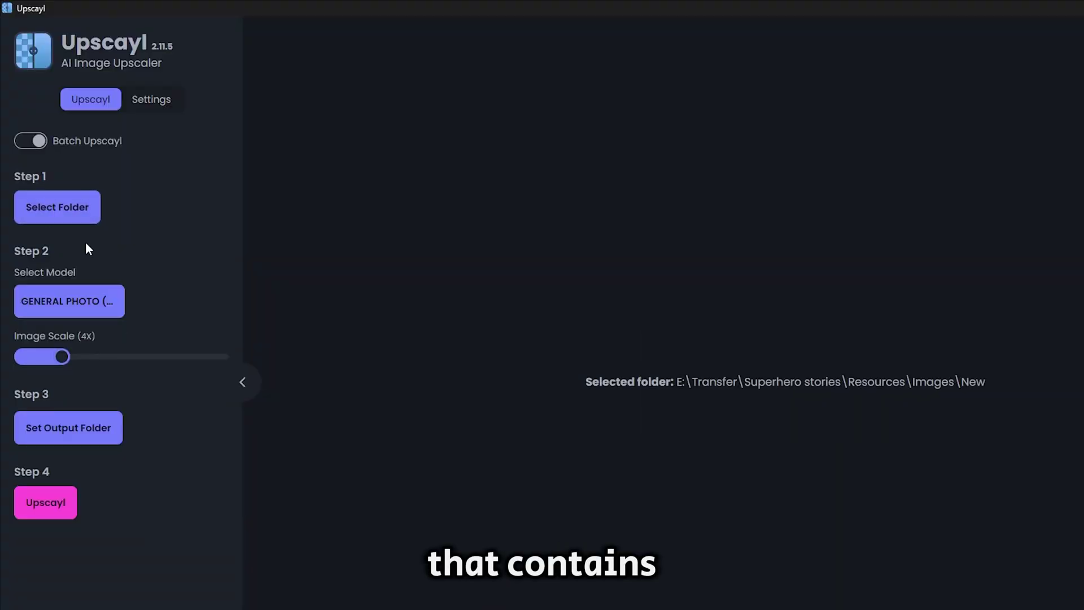
click(99, 309)
click(110, 455)
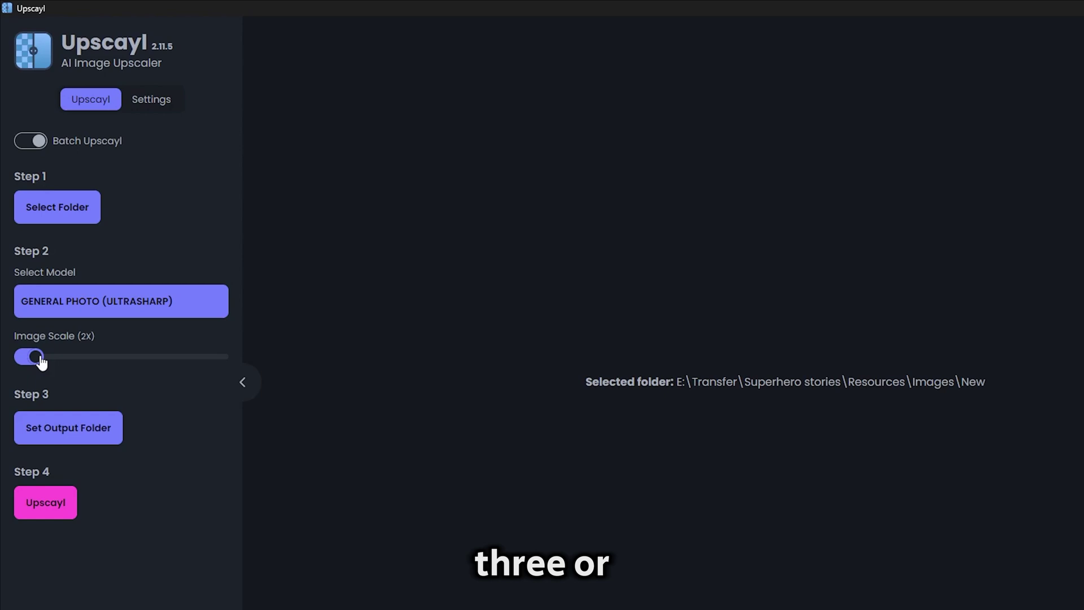
click(43, 512)
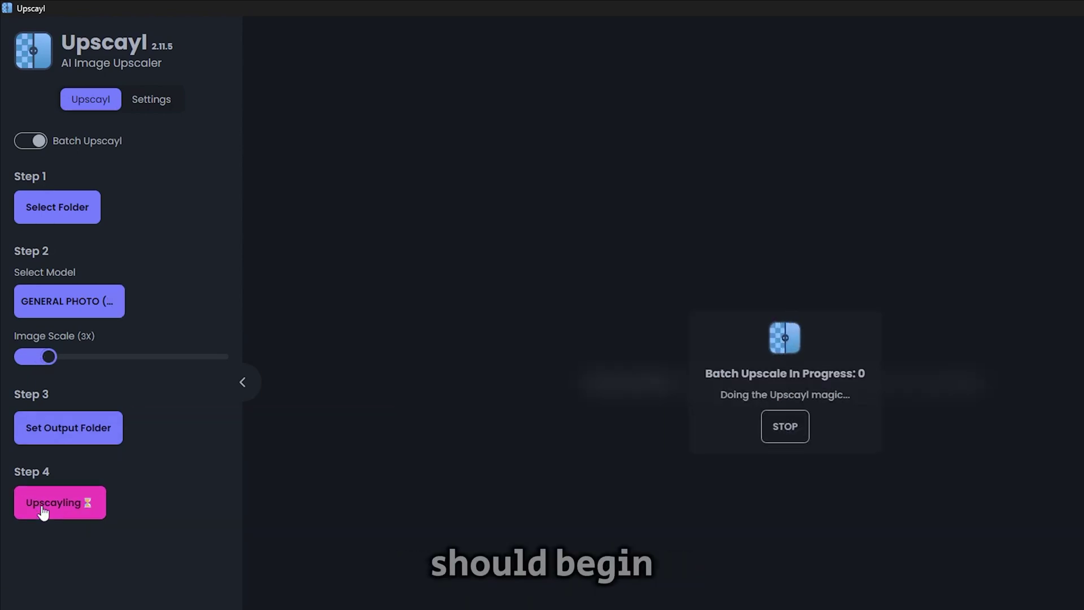
click(43, 511)
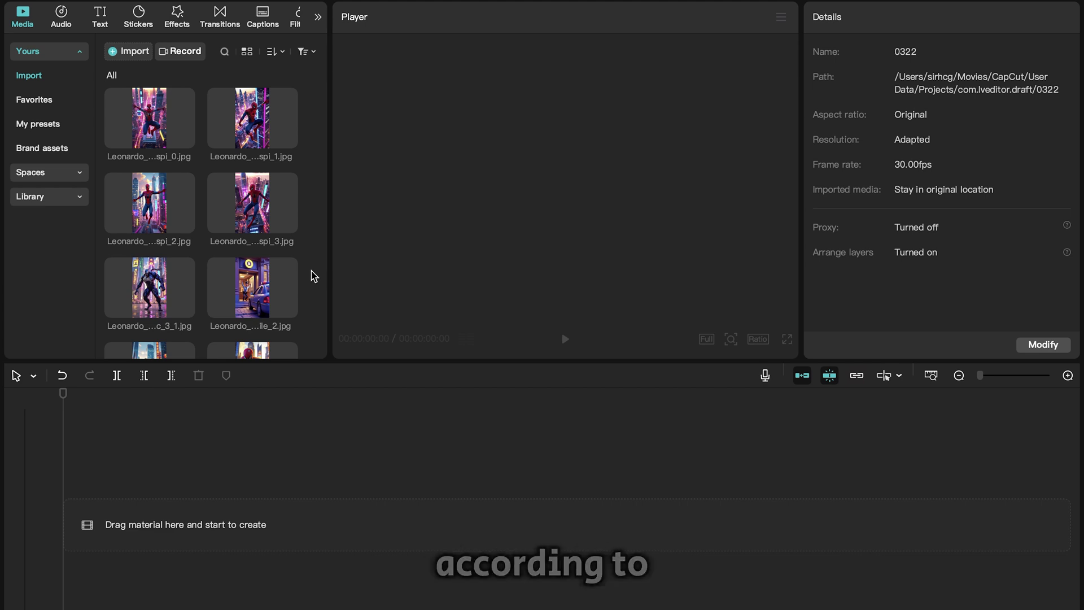
Step: Place the first two Spider-Man images on the timeline and set the playhead near 3 seconds
scroll(203, 225, down, 5)
drag(150, 262, 189, 528)
scroll(165, 289, down, 4)
click(164, 290)
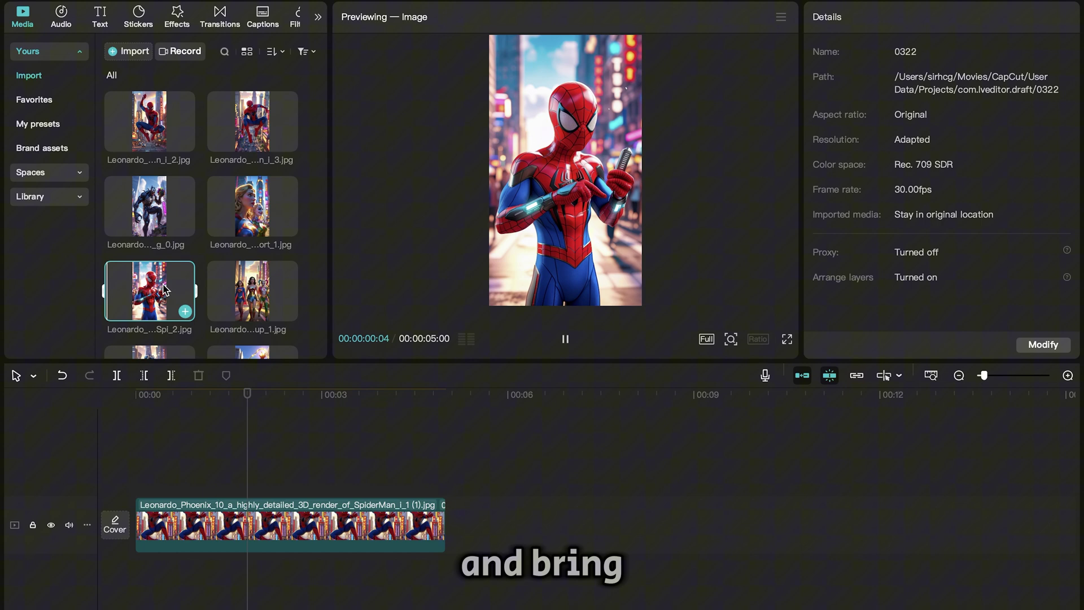
drag(165, 294, 248, 527)
click(439, 532)
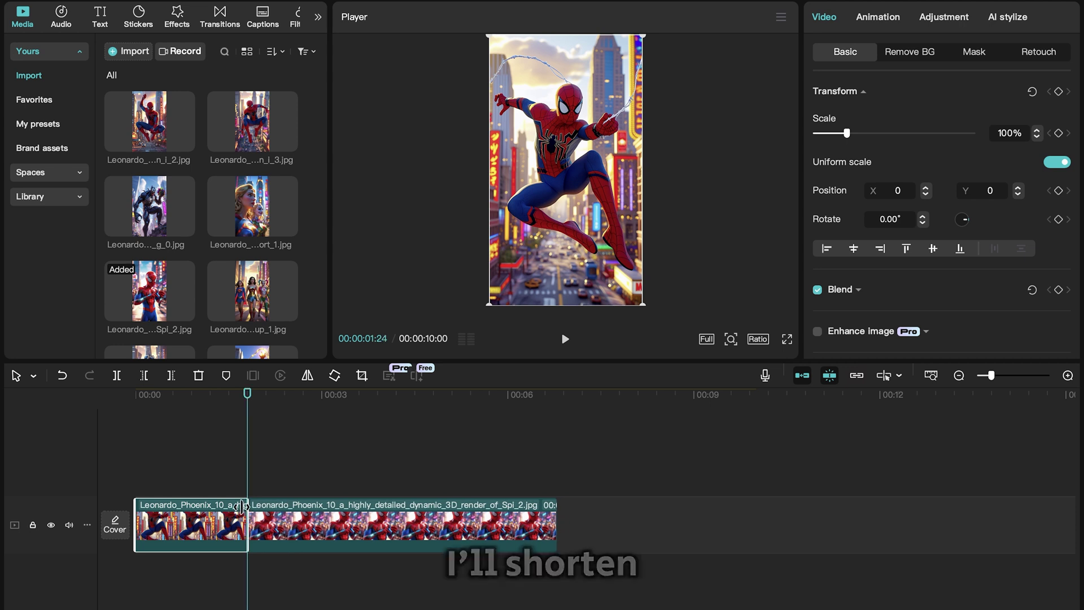
click(333, 533)
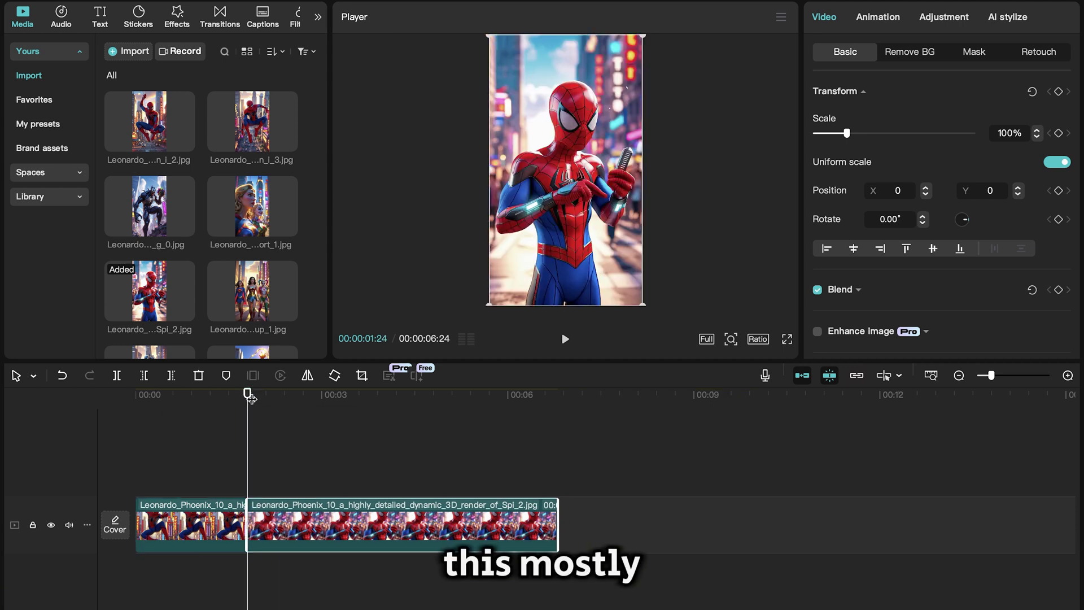
mouse_move(248, 394)
mouse_down()
mouse_move(343, 398)
mouse_move(248, 402)
mouse_up()
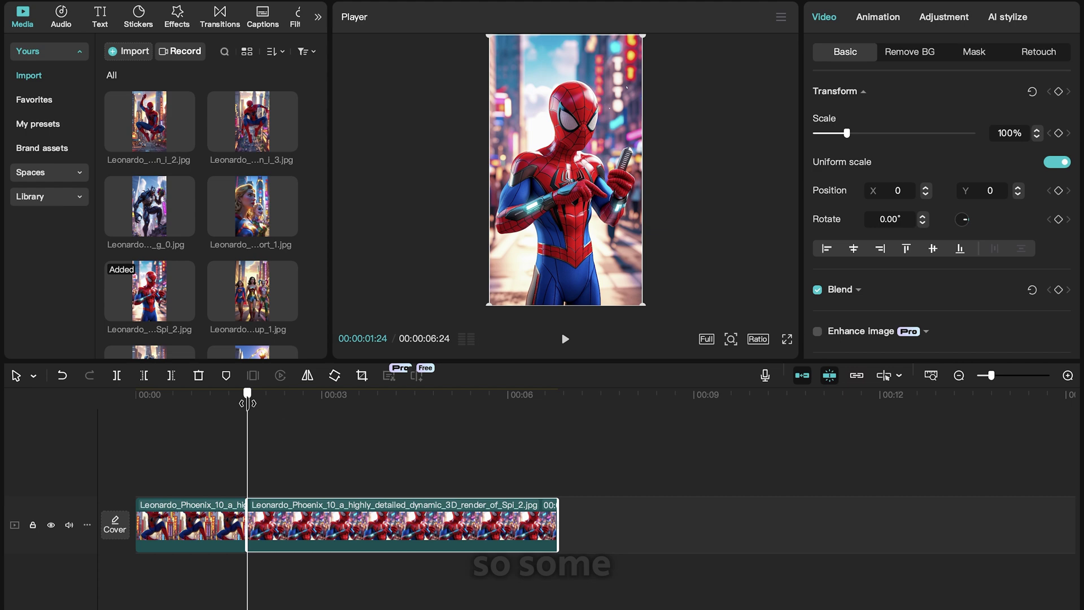
Step: Add the Spiderman voiceover, shorten the second clip, append another image and add the Venom voiceover
scroll(182, 134, down, 5)
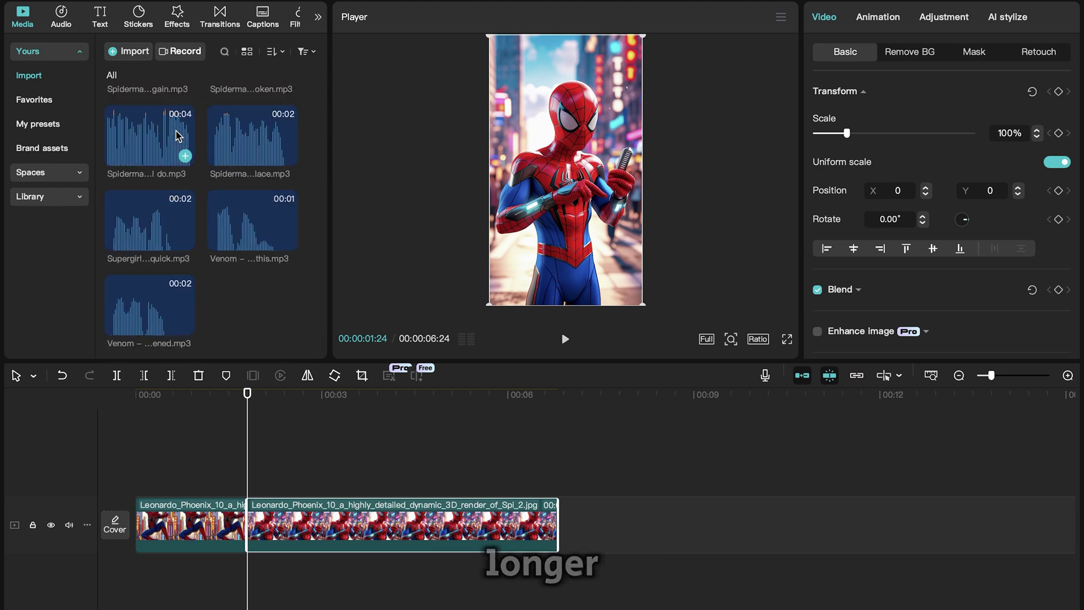
scroll(164, 158, up, 1)
click(144, 180)
drag(144, 180, 249, 574)
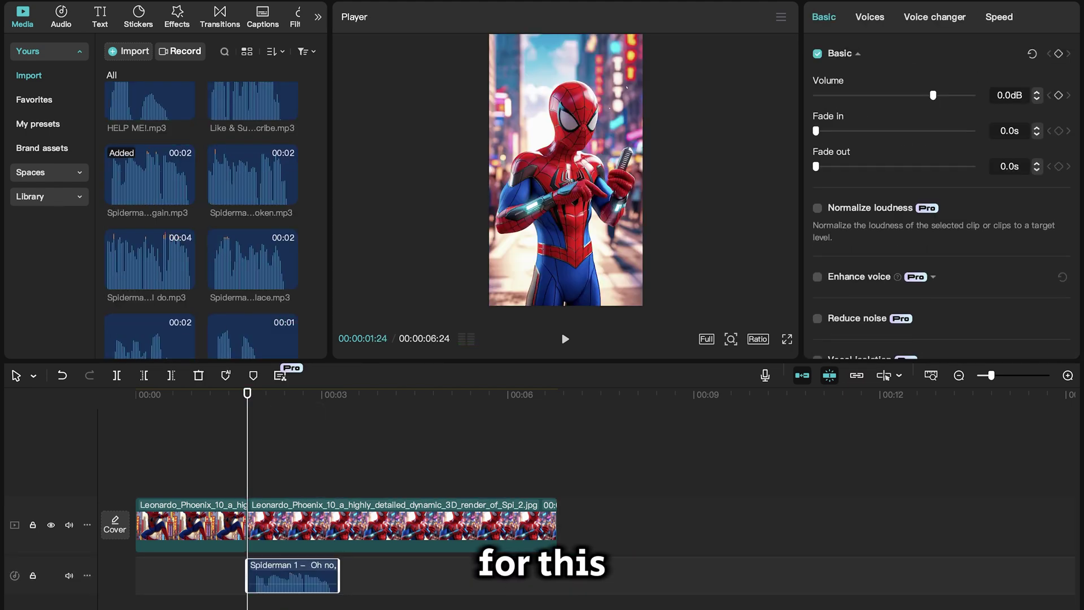
drag(556, 525, 342, 516)
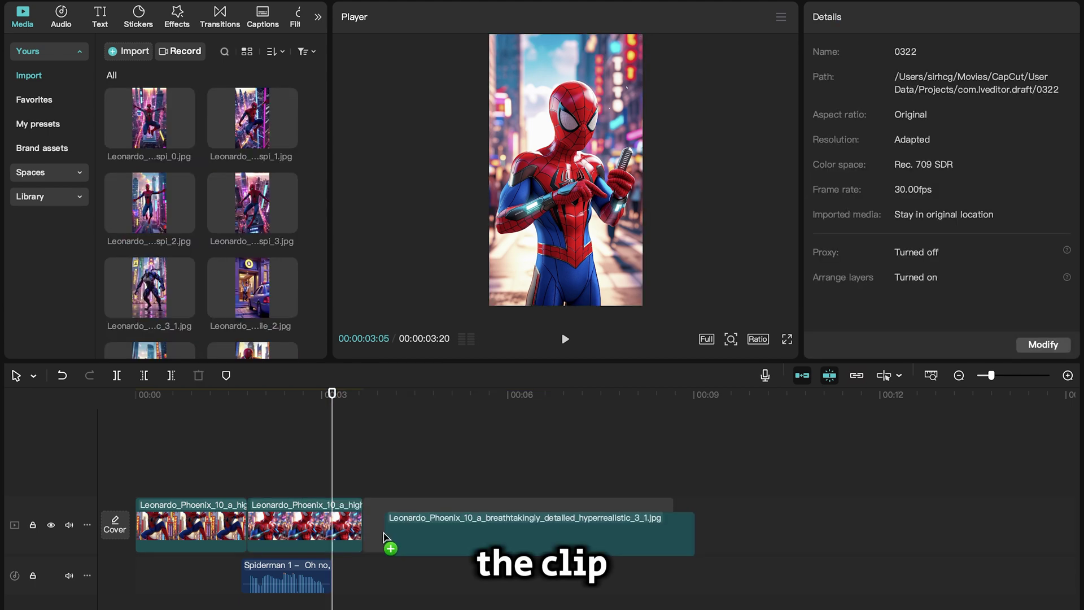
drag(388, 547, 378, 551)
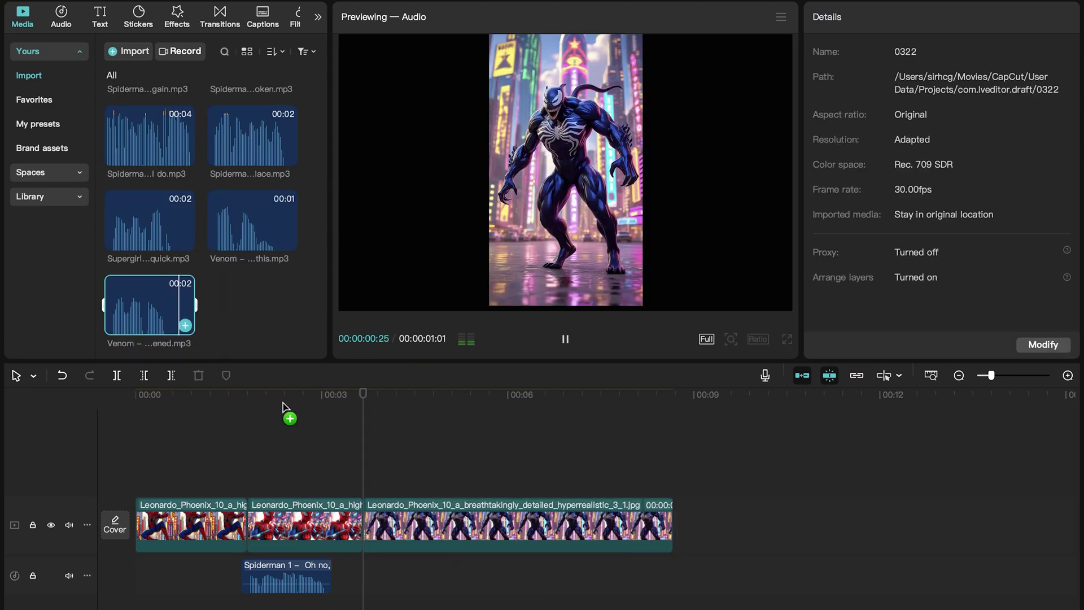
drag(286, 416, 369, 583)
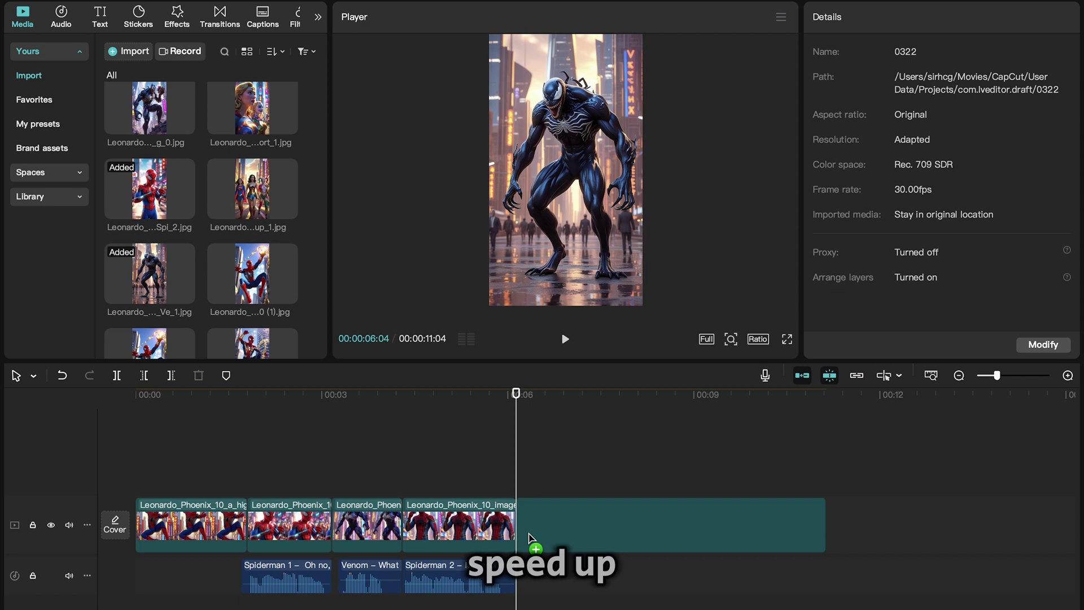
Step: Add more clips plus Venom – Laughter 2 on a lower audio track, aligning Spiderman 3 to the playhead
drag(253, 321, 695, 507)
drag(150, 307, 673, 575)
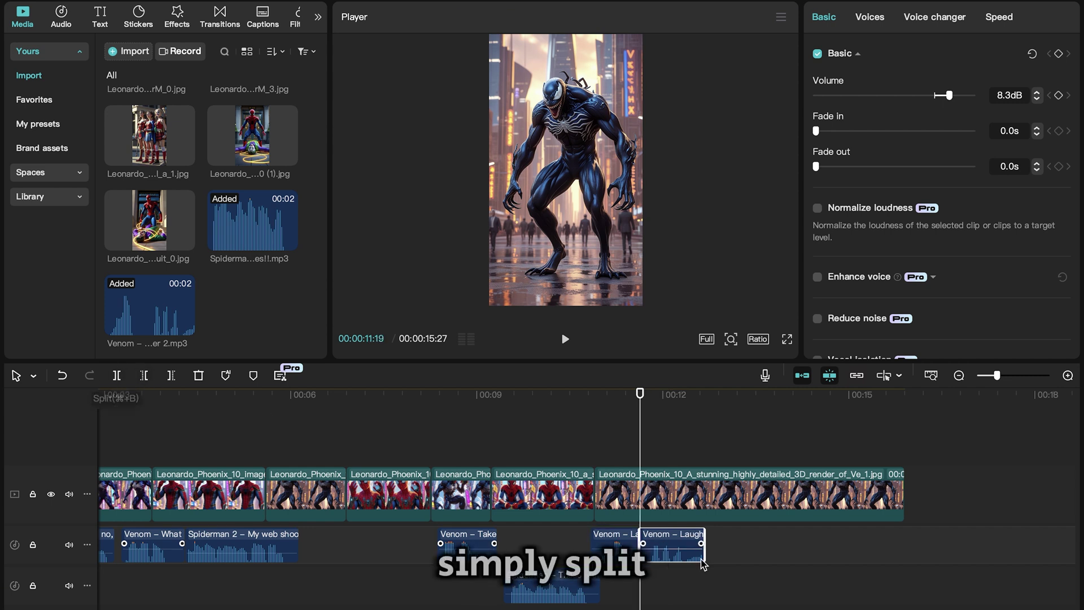
drag(703, 564, 694, 603)
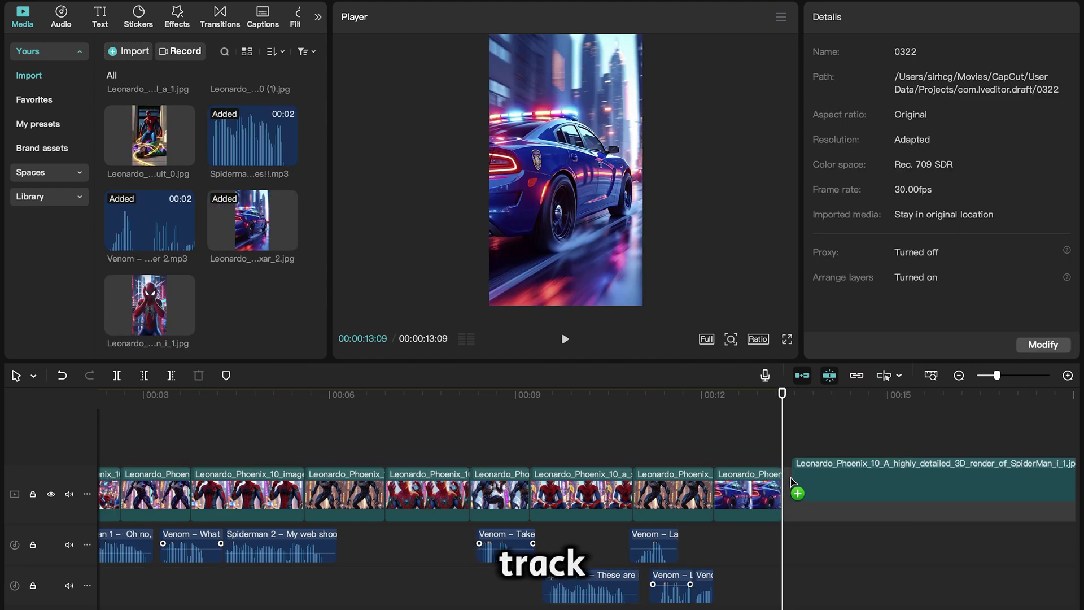
drag(547, 553, 566, 551)
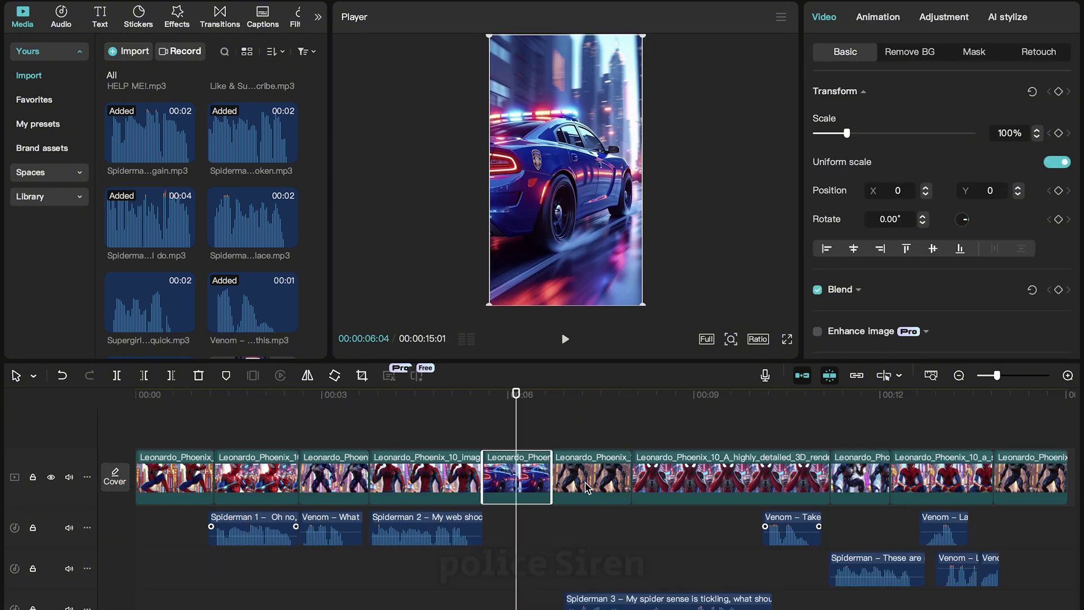
Step: Search Pixabay for 'police siren' sound effects and preview the first two results
click(588, 487)
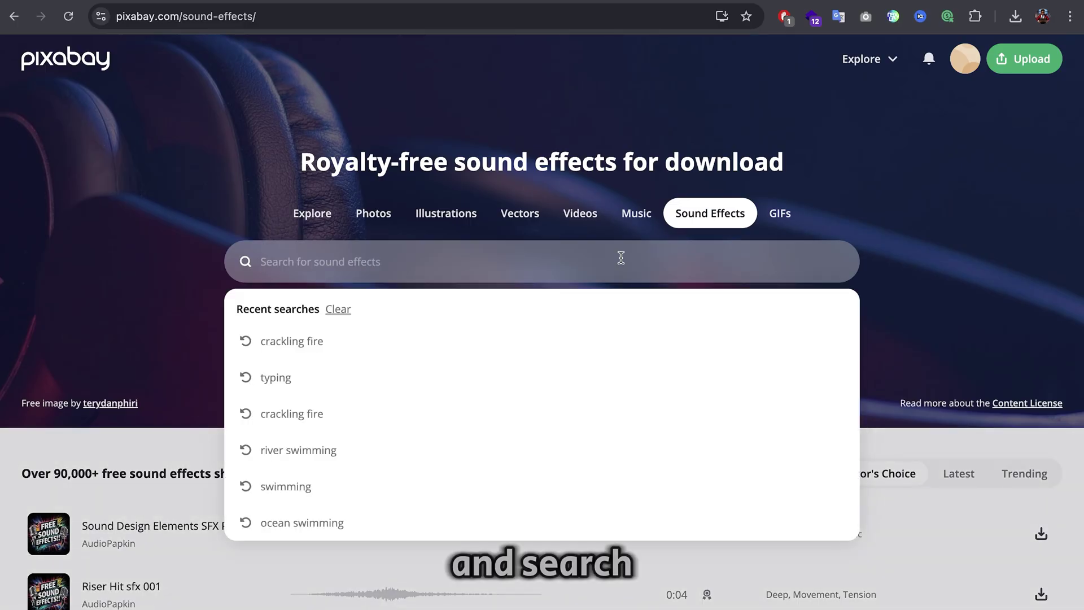
text(police siren)
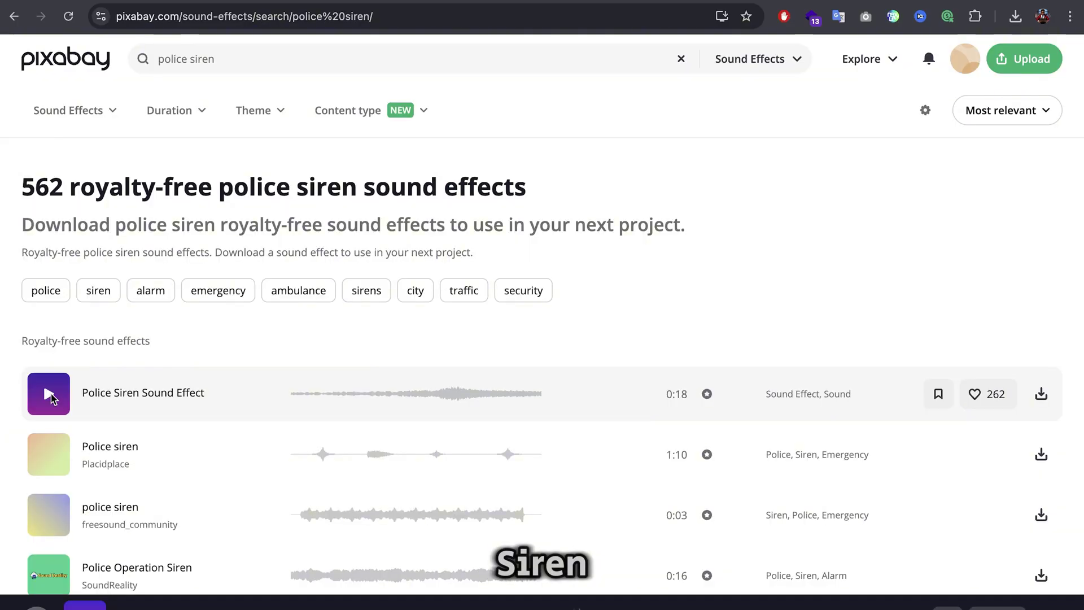
click(49, 393)
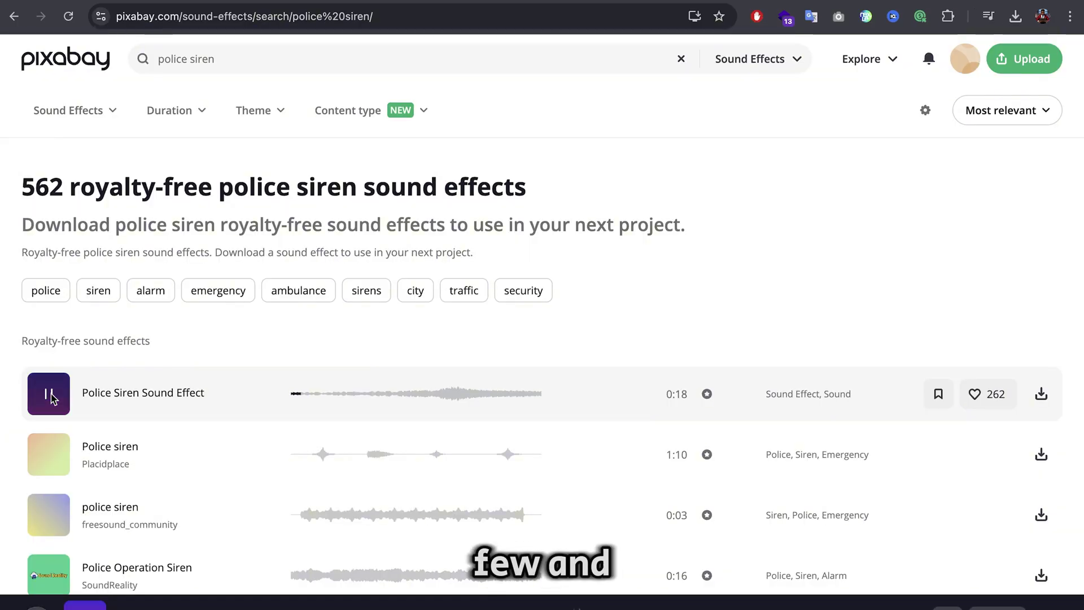
click(49, 455)
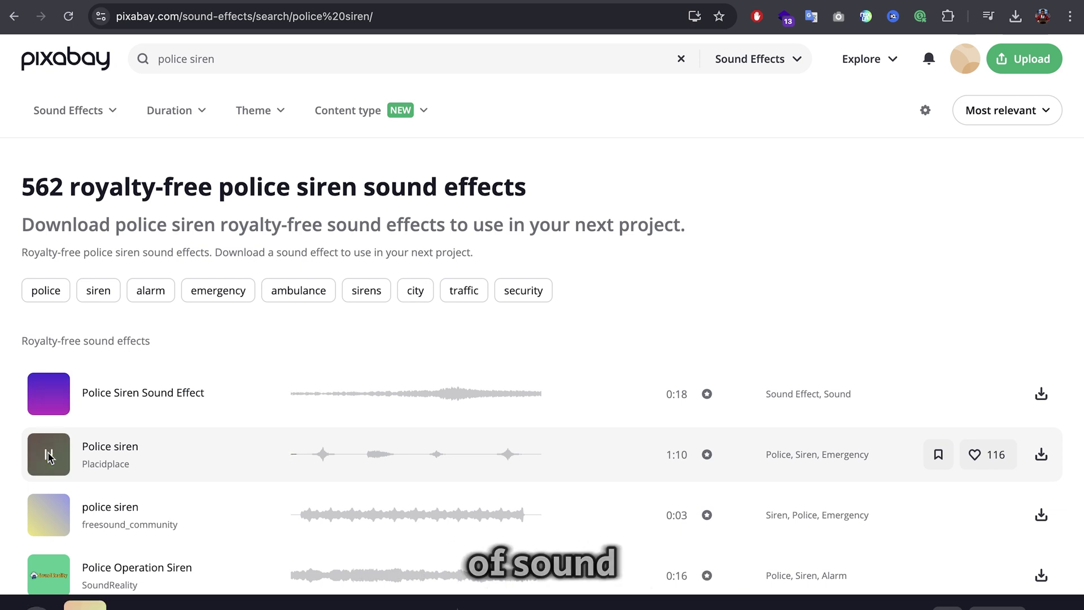
Step: Search CapCut's sound effects for 'police siren'
click(61, 17)
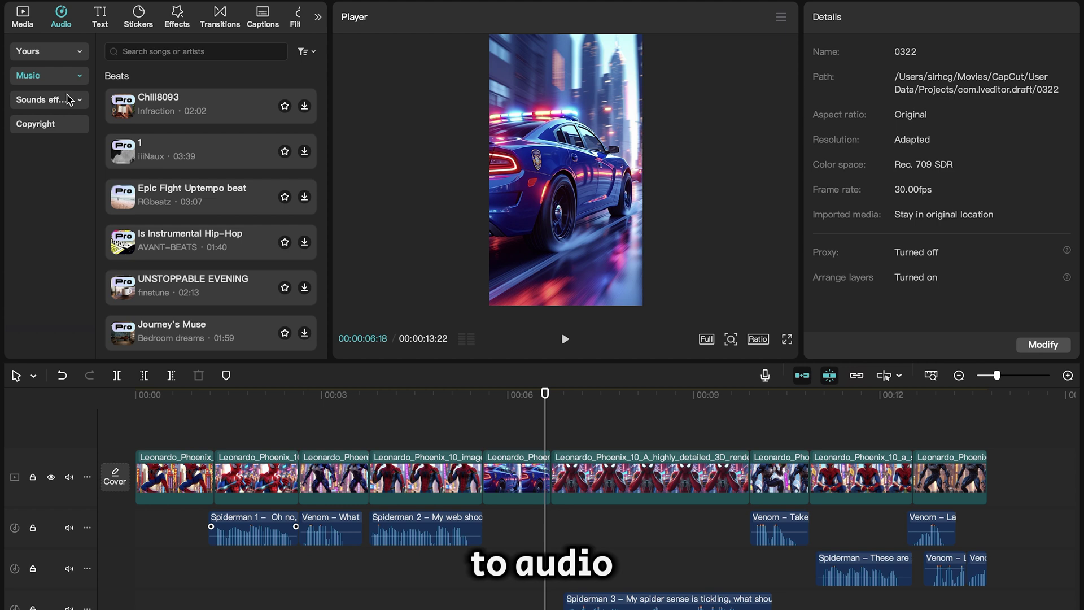
click(68, 100)
click(170, 51)
text(po)
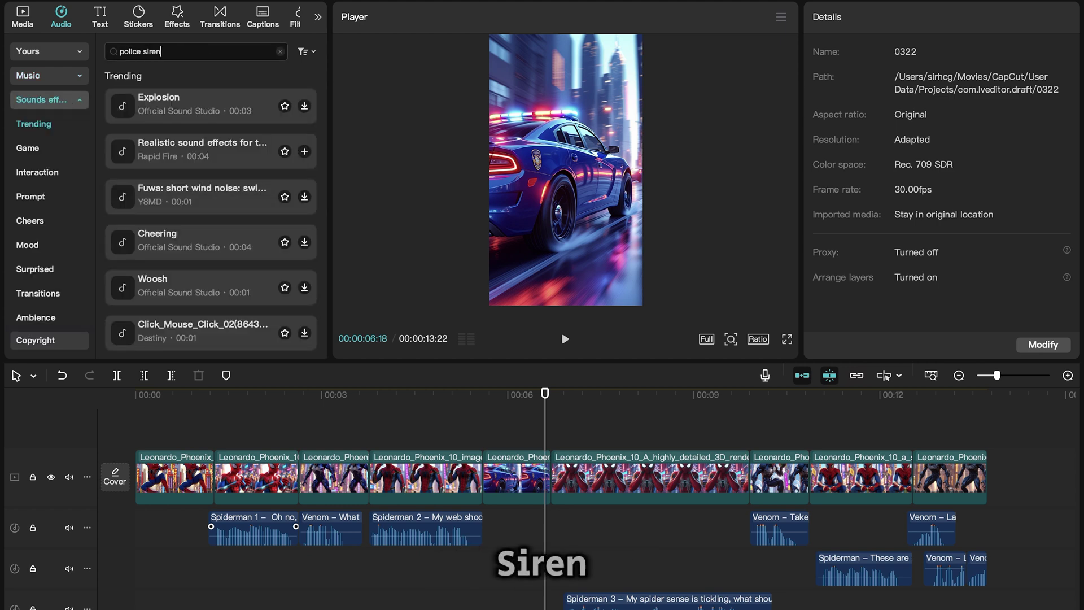
text(lice siren)
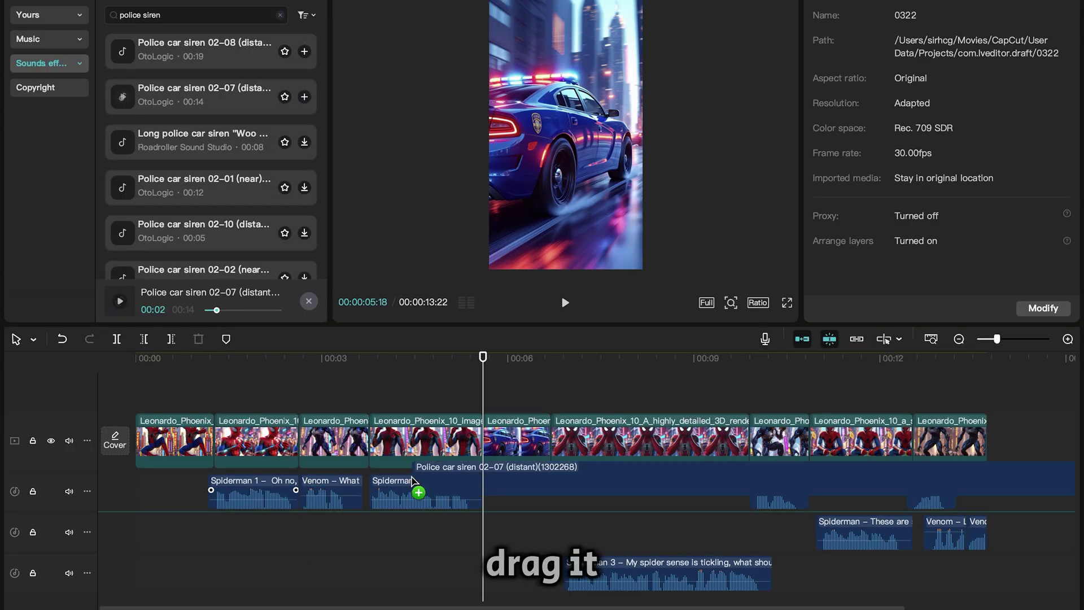
Step: Put a police siren on a new bottom track, cut it at the playhead, and append the praying Spider-Man image
drag(416, 484, 484, 587)
click(172, 340)
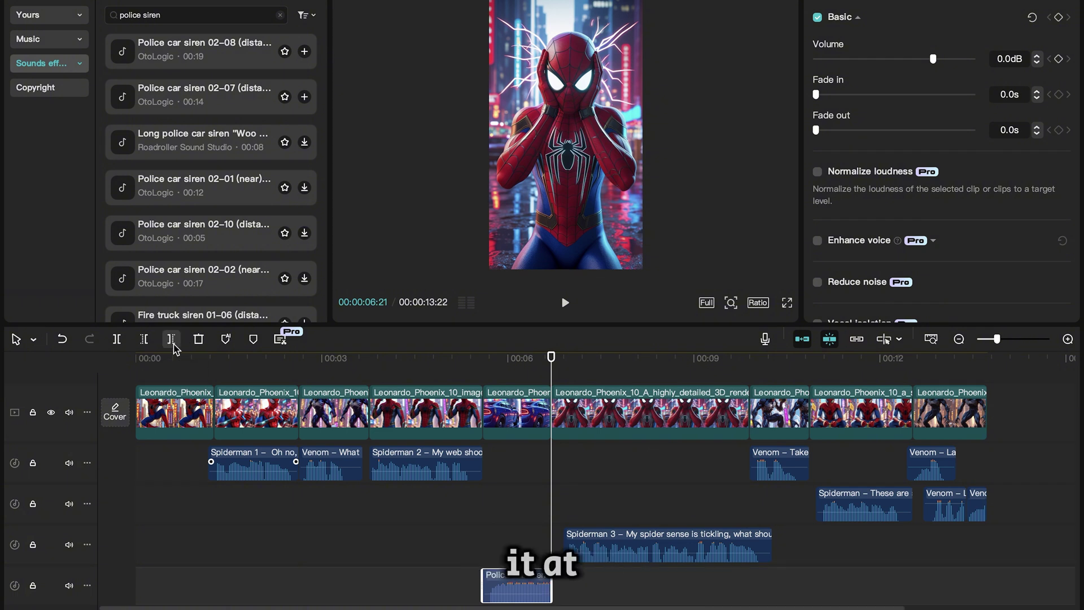
drag(486, 367, 556, 373)
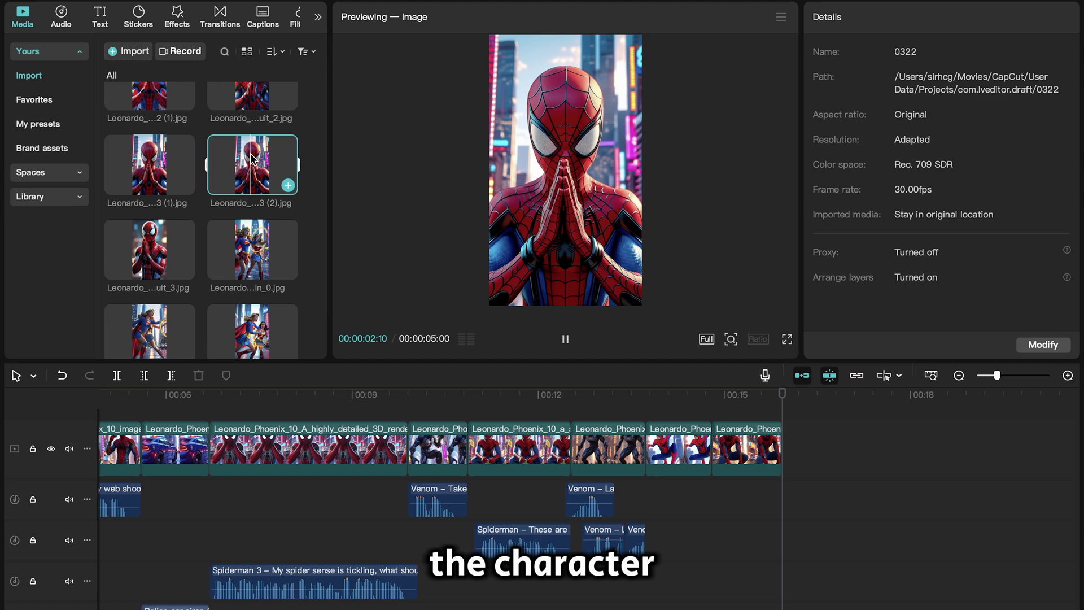
drag(252, 165, 801, 458)
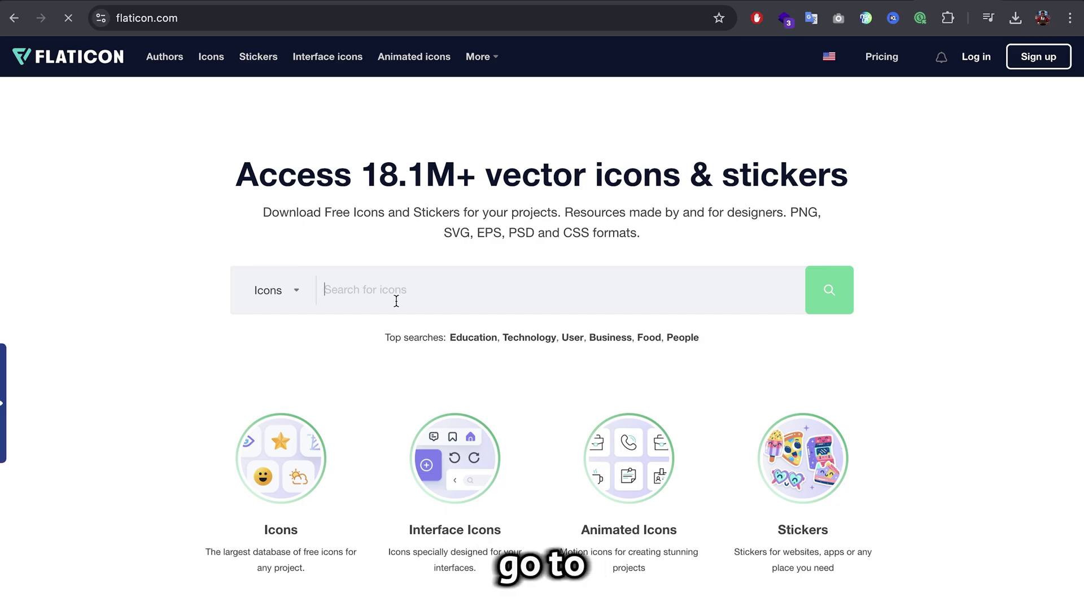
Step: Search Flaticon for 'arm' icons and scroll through the results
text(arm)
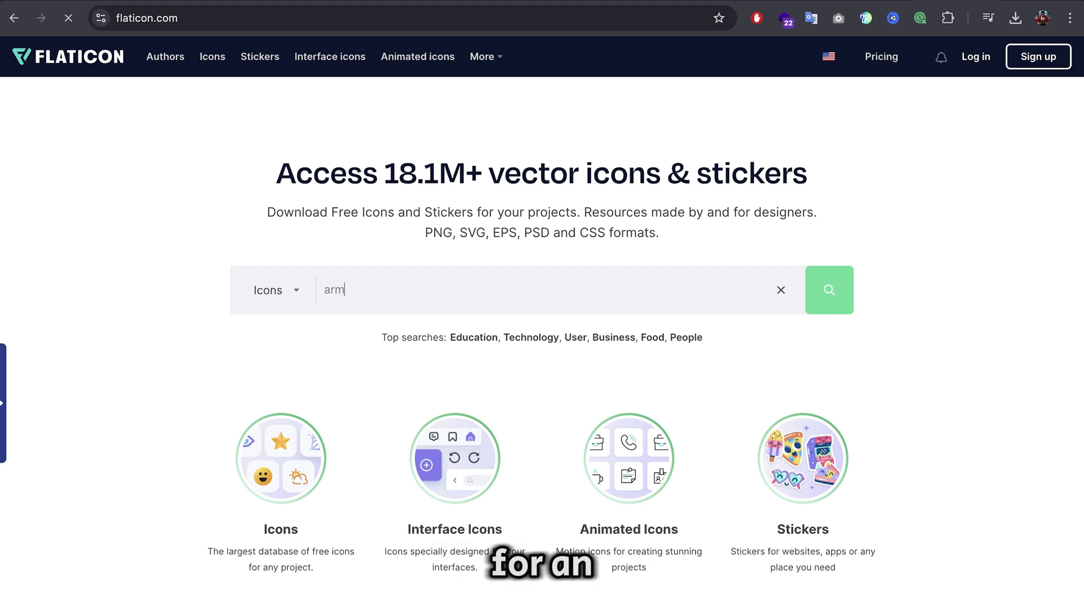
key(Return)
scroll(561, 489, down, 5)
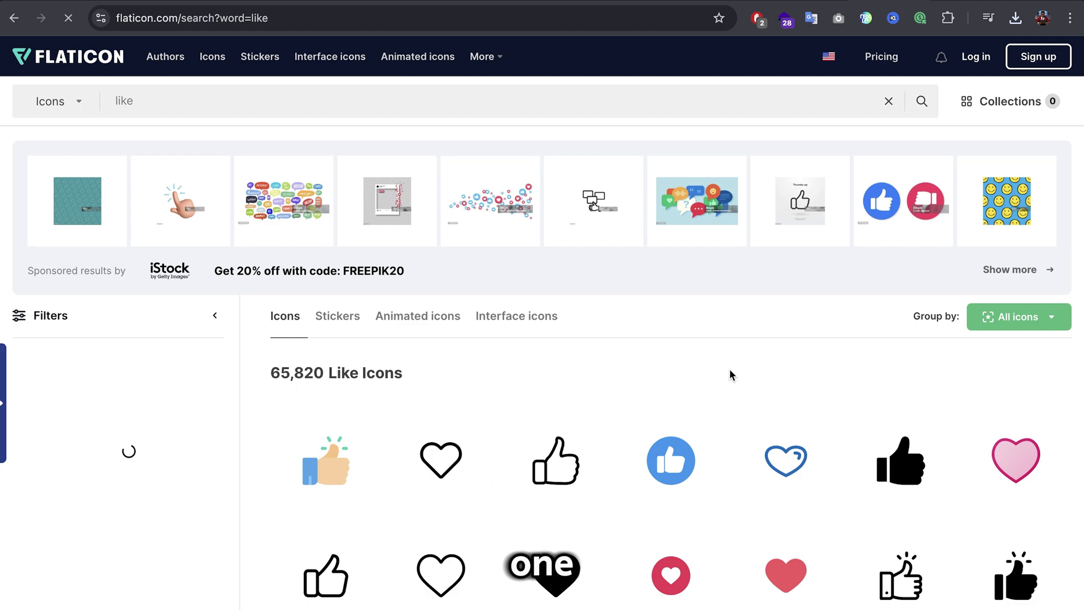
Step: Download the blue thumbs-up icon and import like.png and muscle.png into CapCut
click(710, 479)
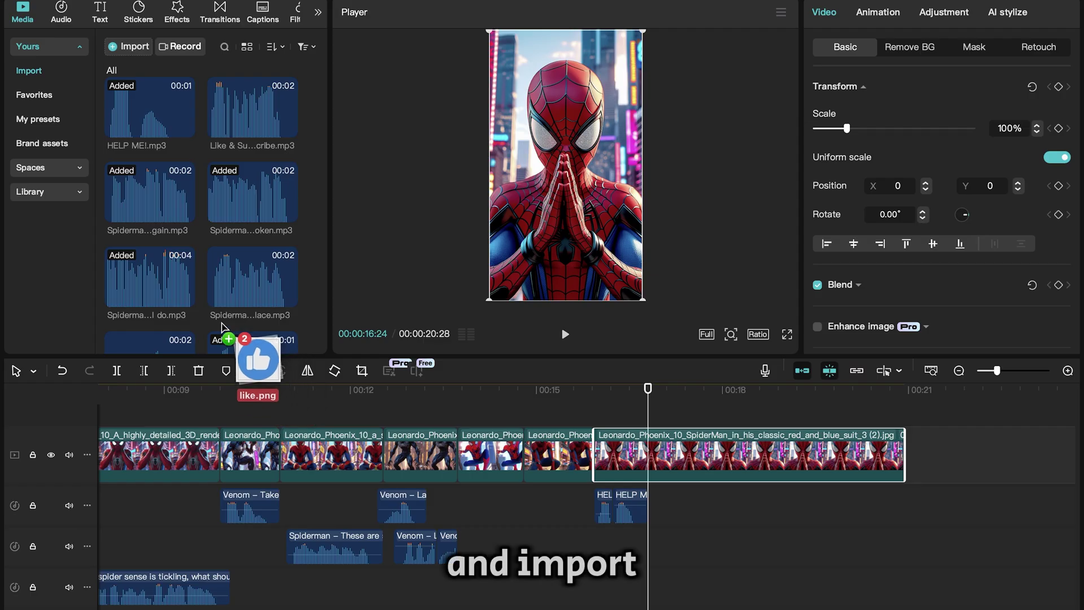
drag(222, 327, 239, 315)
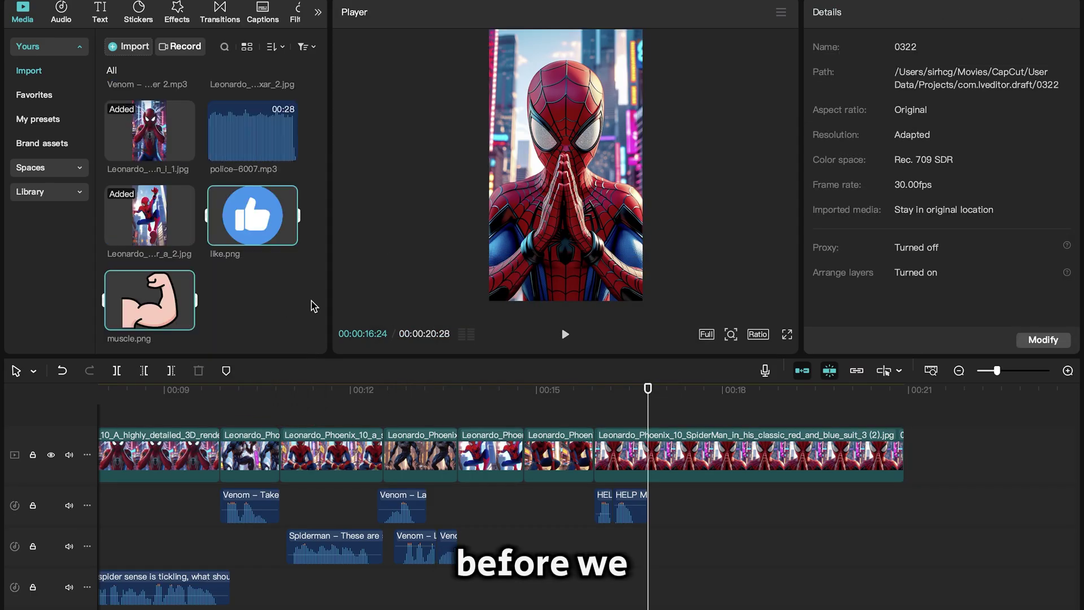
scroll(311, 306, up, 5)
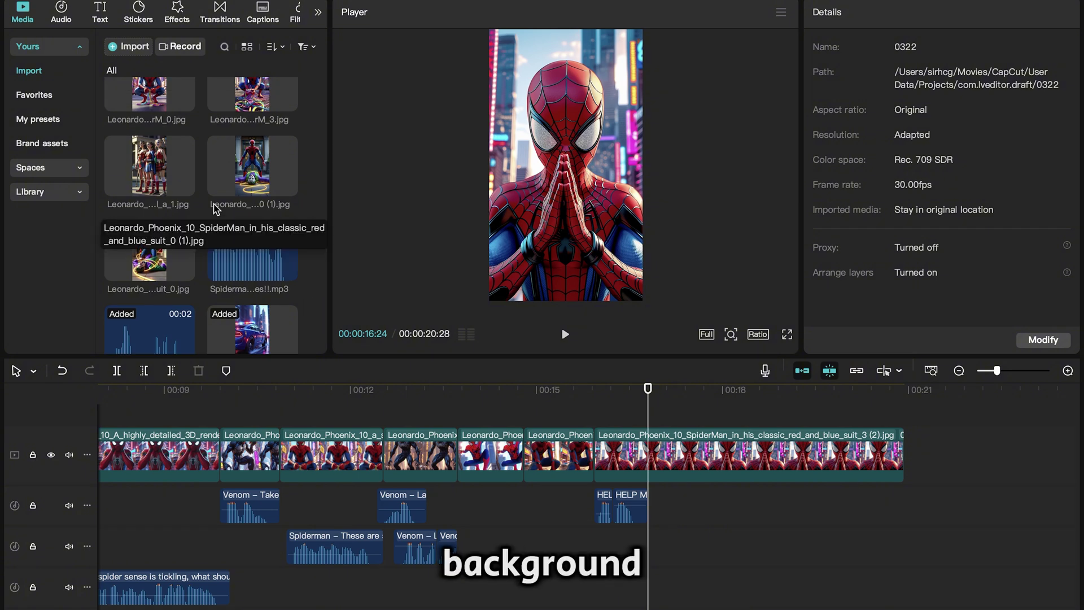
Step: Add a black Library clip above the main track and crop it to a thin top strip
click(44, 197)
drag(248, 188, 599, 431)
click(365, 372)
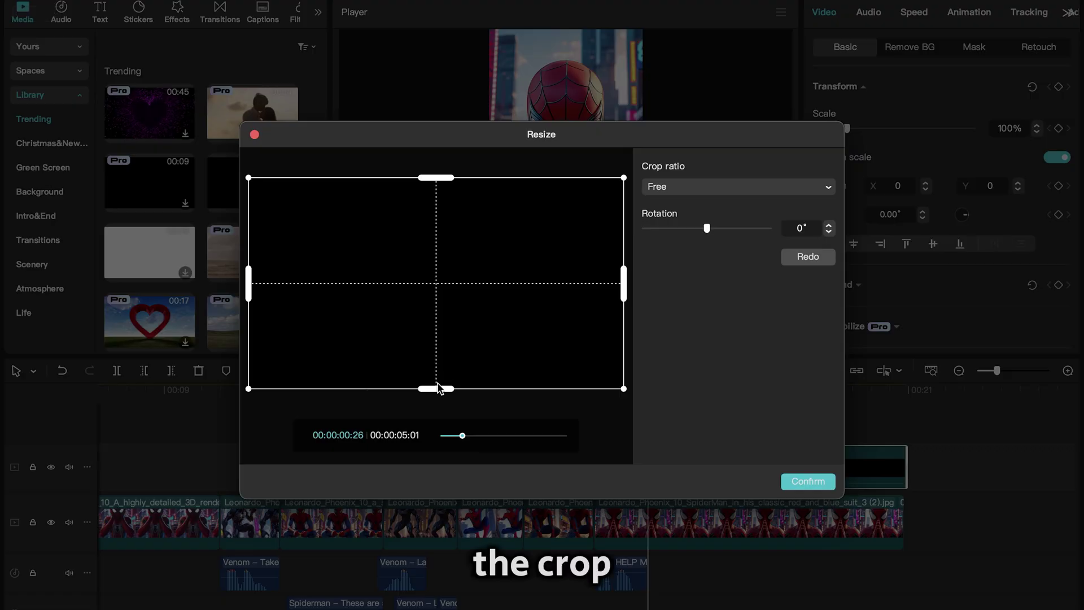
drag(438, 389, 438, 315)
drag(436, 177, 436, 228)
click(808, 481)
Step: Add the like and arm icons, shrink them and place them side by side on the strip
click(49, 46)
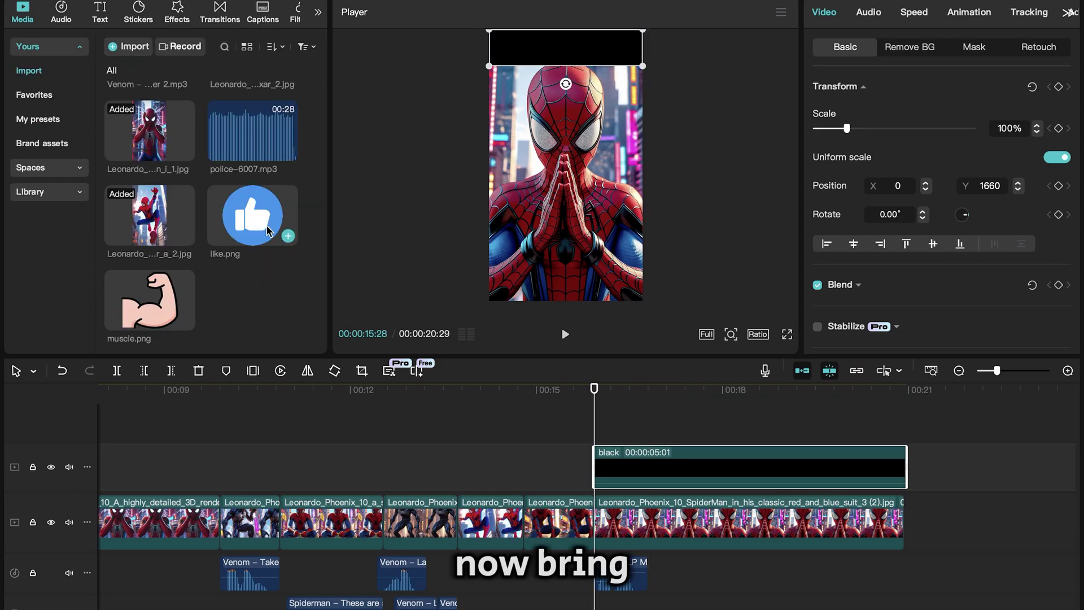
click(288, 236)
drag(651, 249, 555, 61)
drag(150, 299, 622, 429)
drag(490, 246, 590, 48)
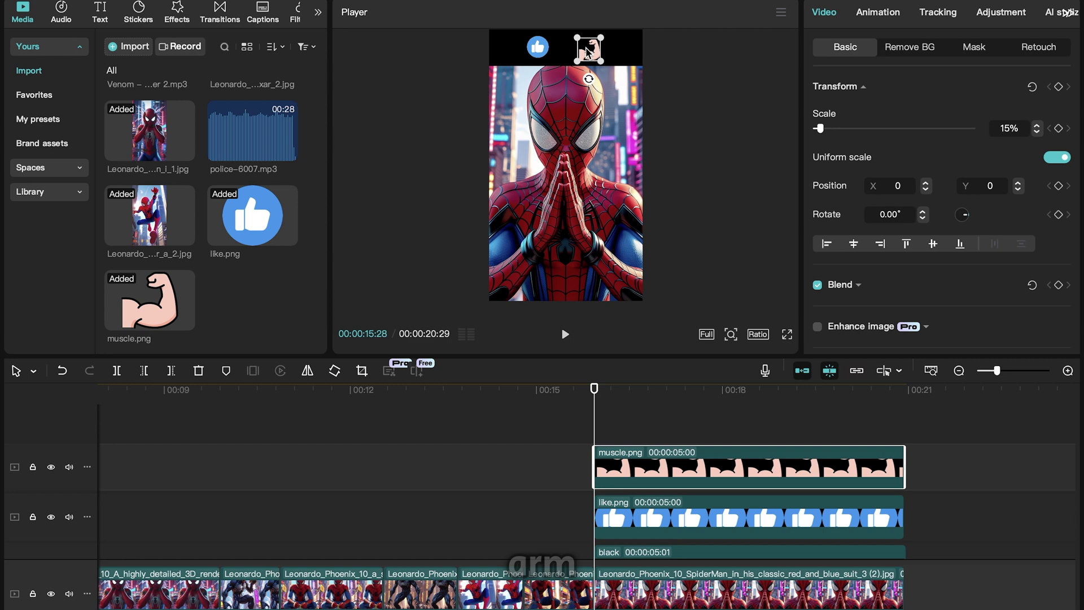
Step: Add a bold white '=' text clip at the top, between the like and muscle icons
click(423, 45)
click(96, 17)
drag(136, 70, 644, 450)
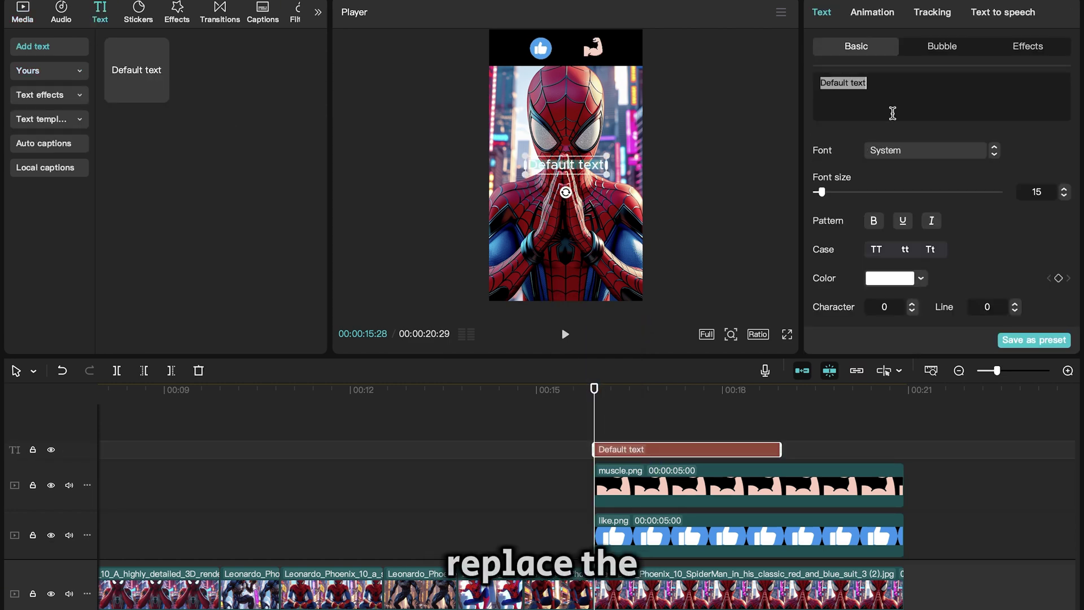
text(=)
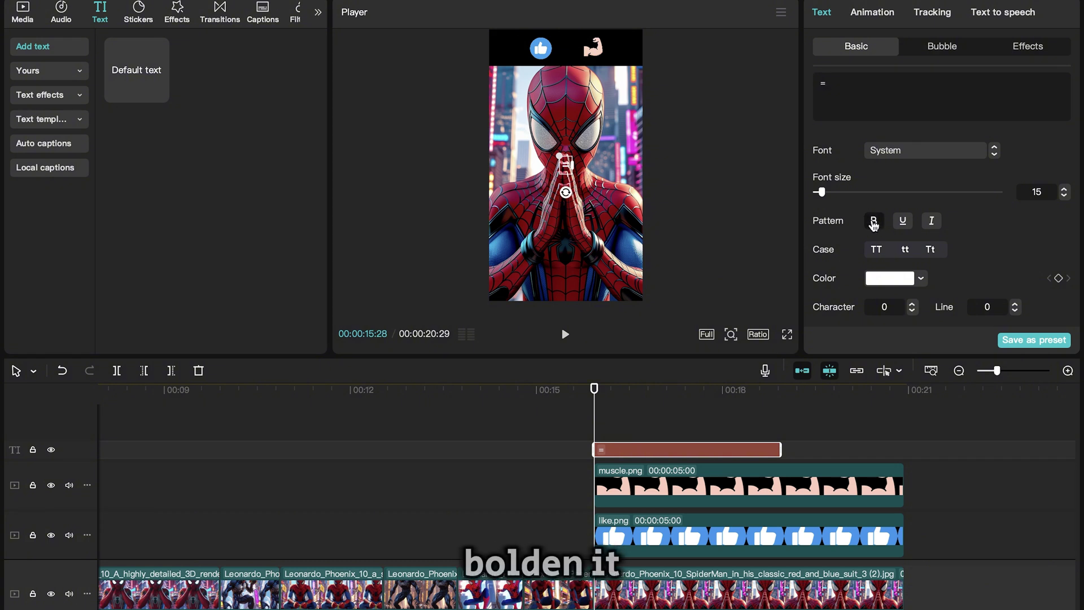
drag(567, 166, 566, 54)
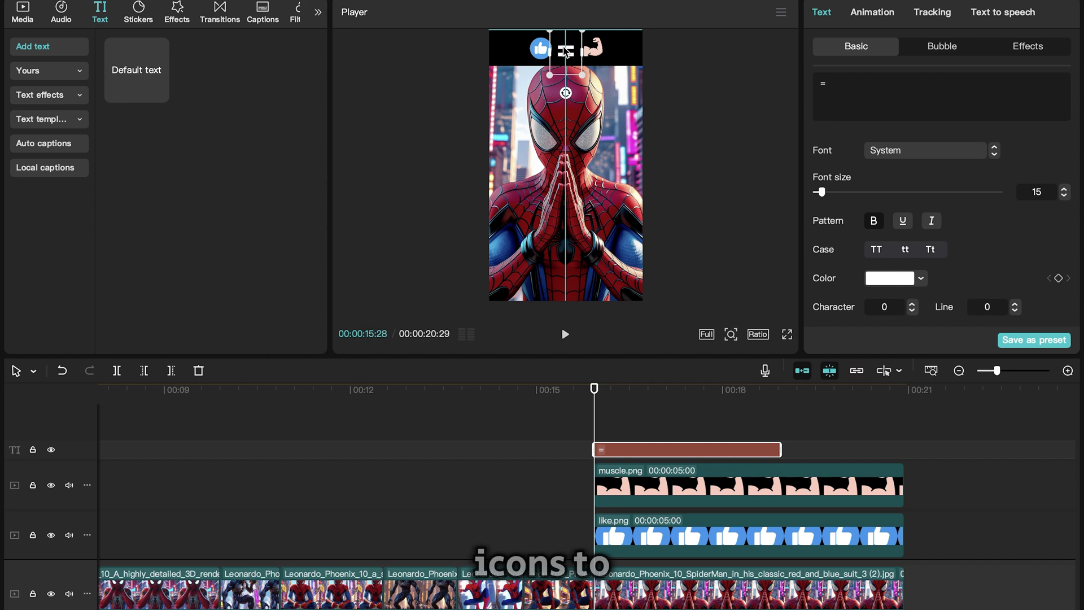
Step: Select the equals sign, muscle.png and like.png clips together
key(Up)
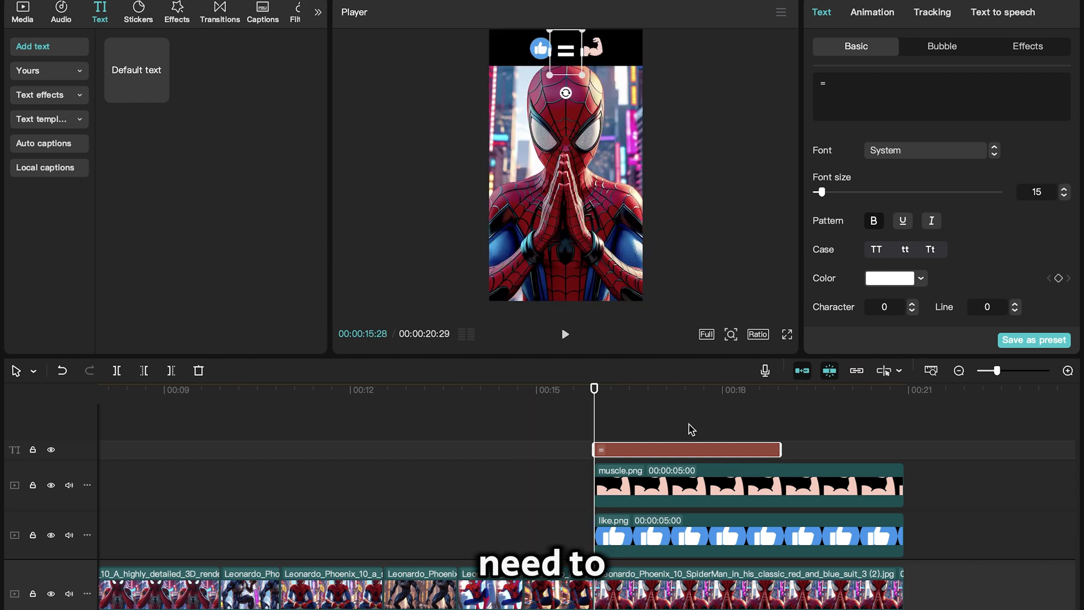
click(680, 432)
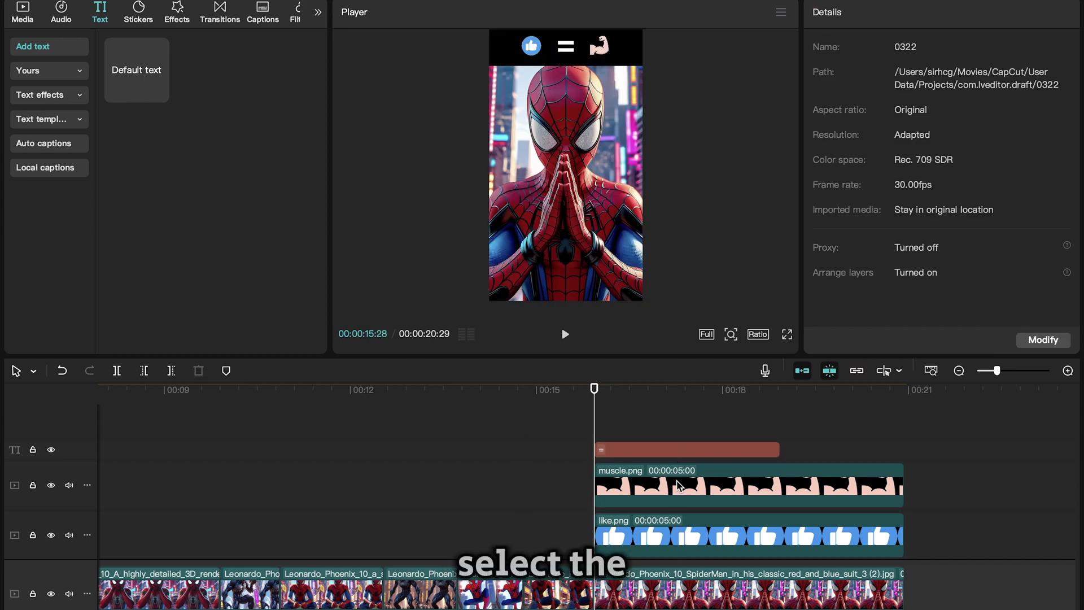
key(super+a)
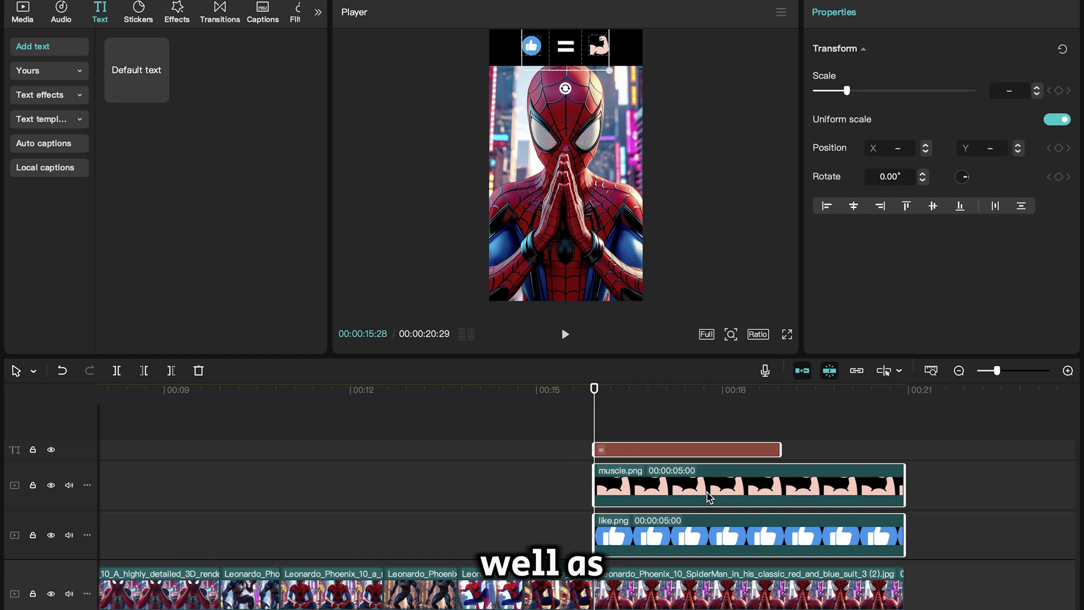
Step: Merge the three clips into Compound clip1 and give it a 0.5s Slide Left entrance
right_click(695, 546)
click(711, 458)
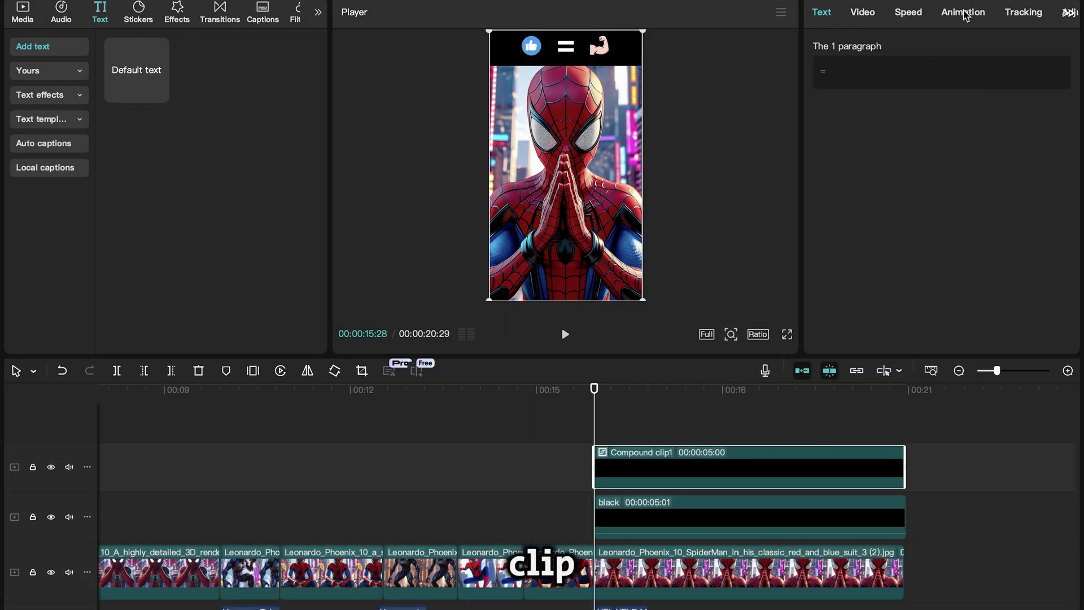
click(967, 14)
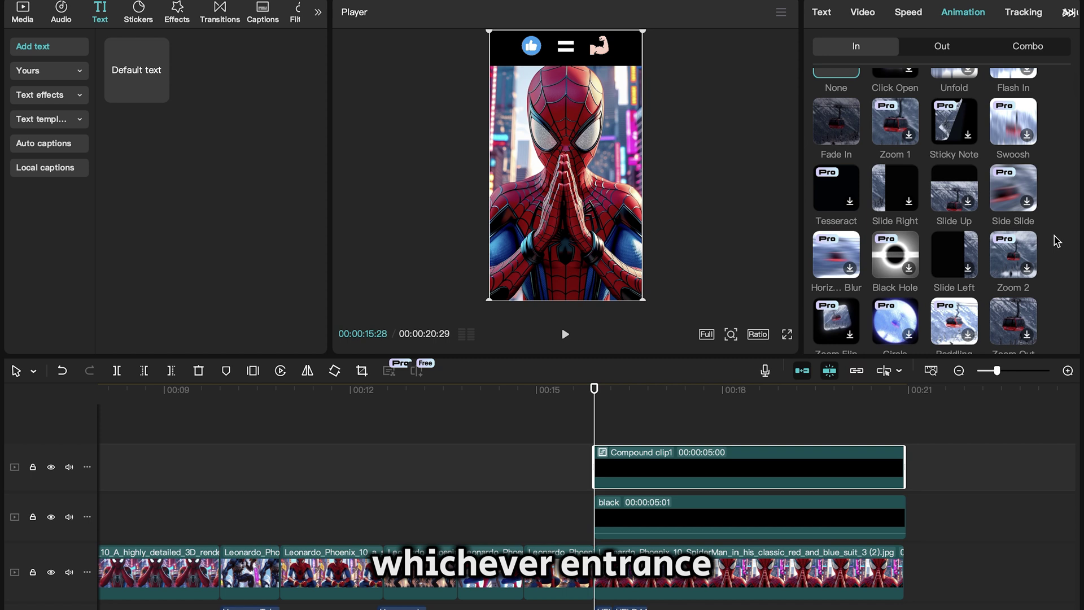
scroll(1058, 241, down, 1)
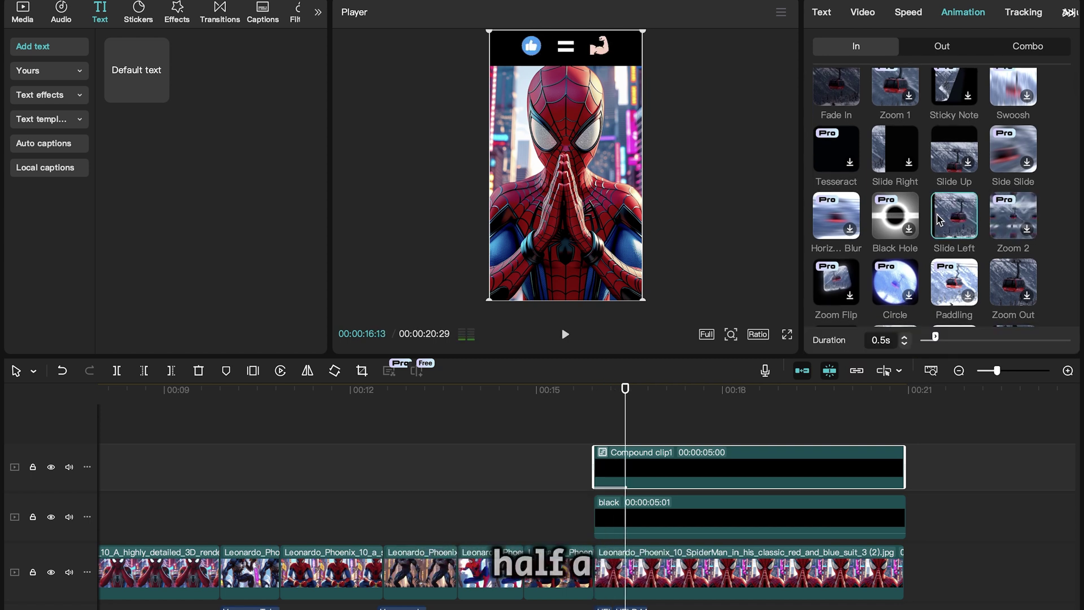
click(648, 390)
scroll(791, 451, down, 1)
drag(905, 421, 646, 422)
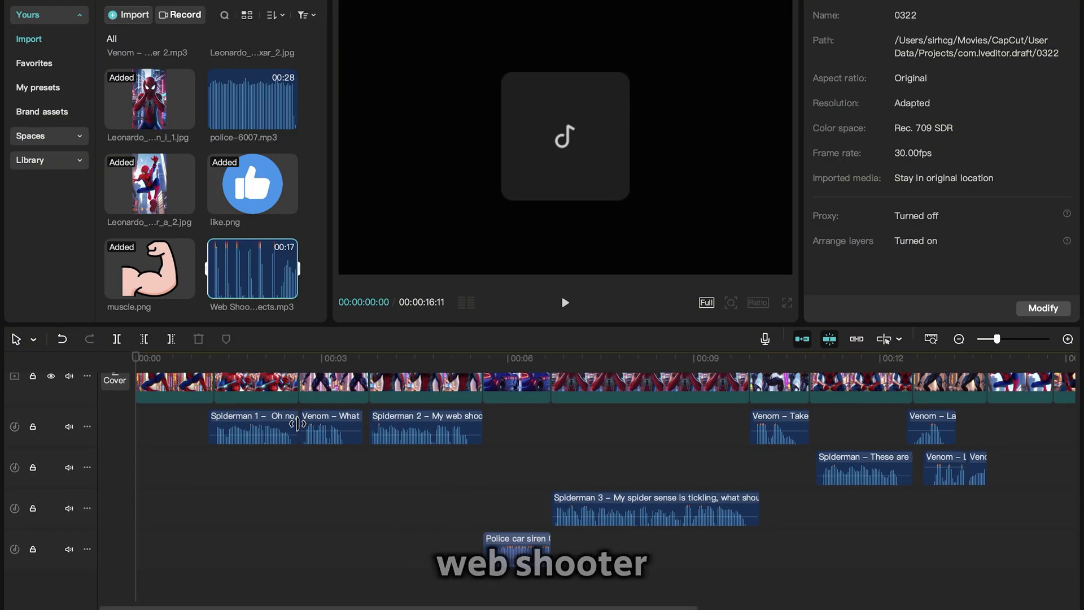
Step: Put Web Shooter Sound Effects.mp3 on a new track, trimmed to its first second, and preview
drag(288, 287, 136, 589)
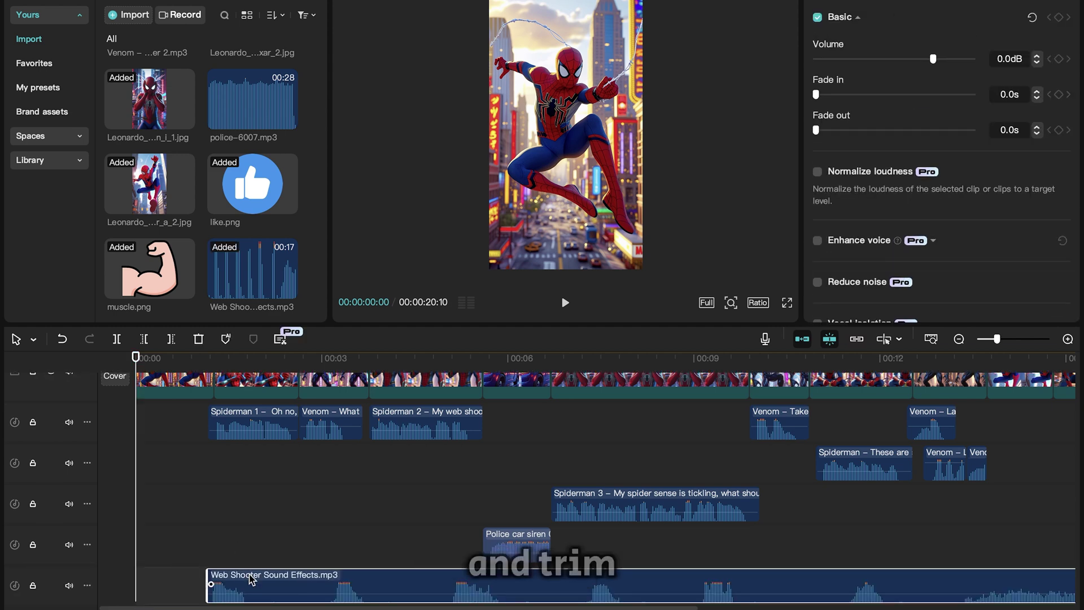
click(200, 357)
click(171, 338)
drag(198, 367, 113, 368)
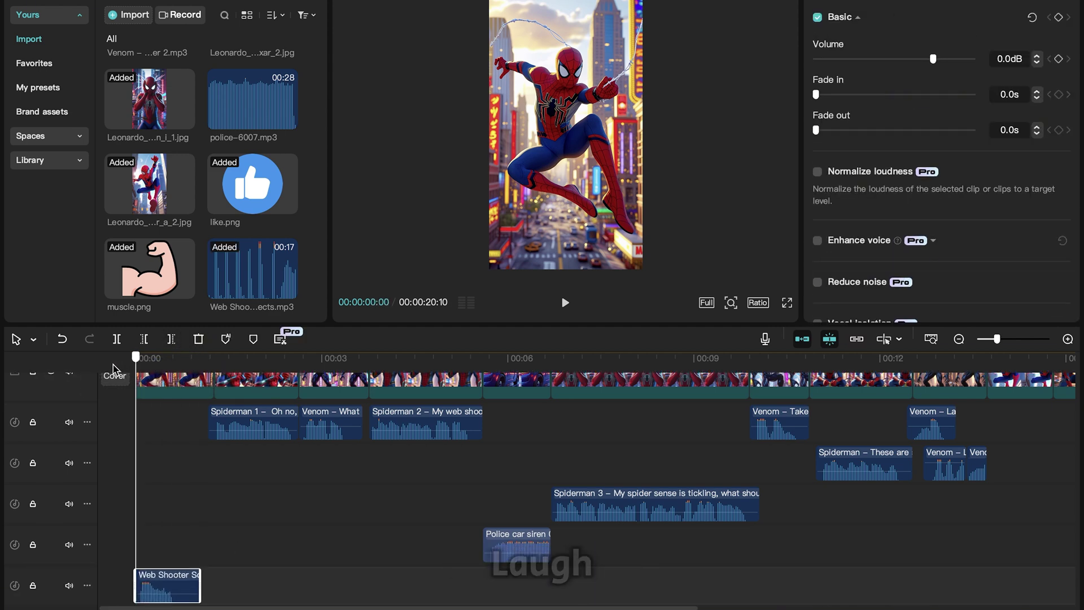
click(565, 310)
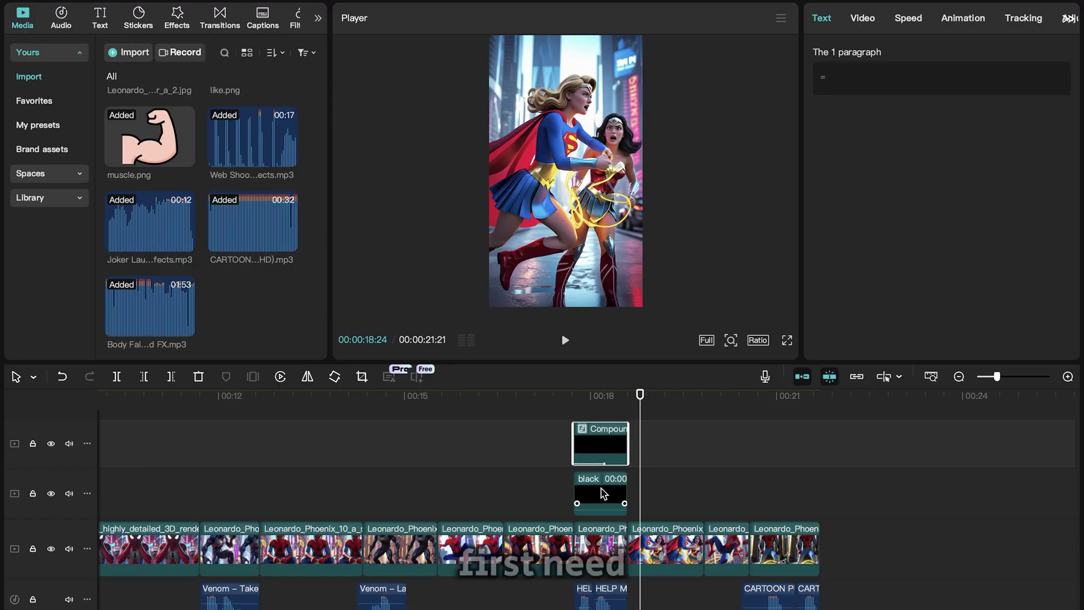
Step: Combine the selected overlay clips into a compound clip
click(588, 446)
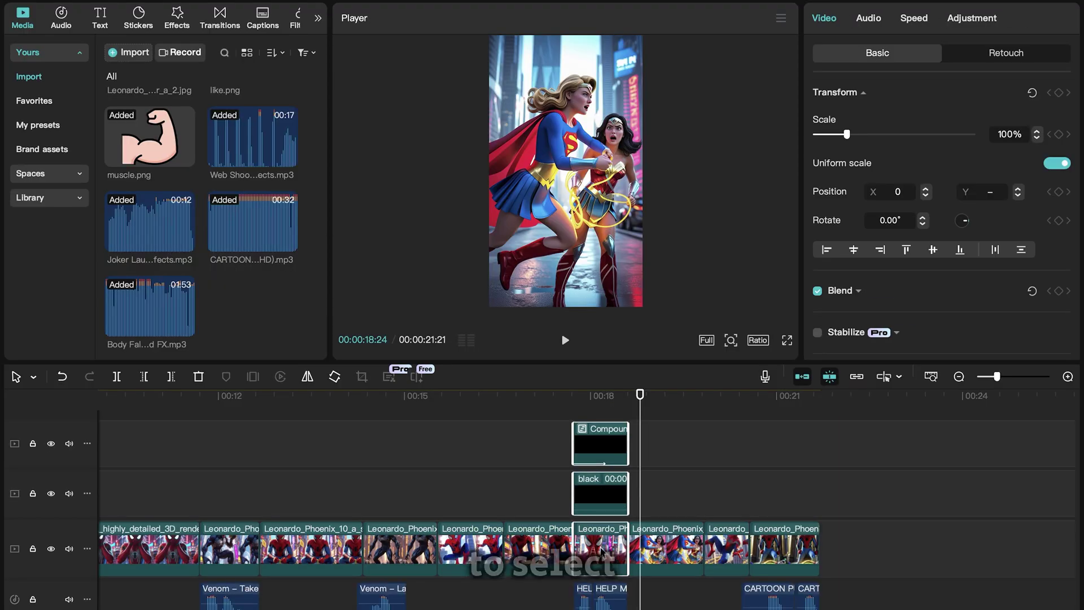
right_click(602, 444)
click(625, 317)
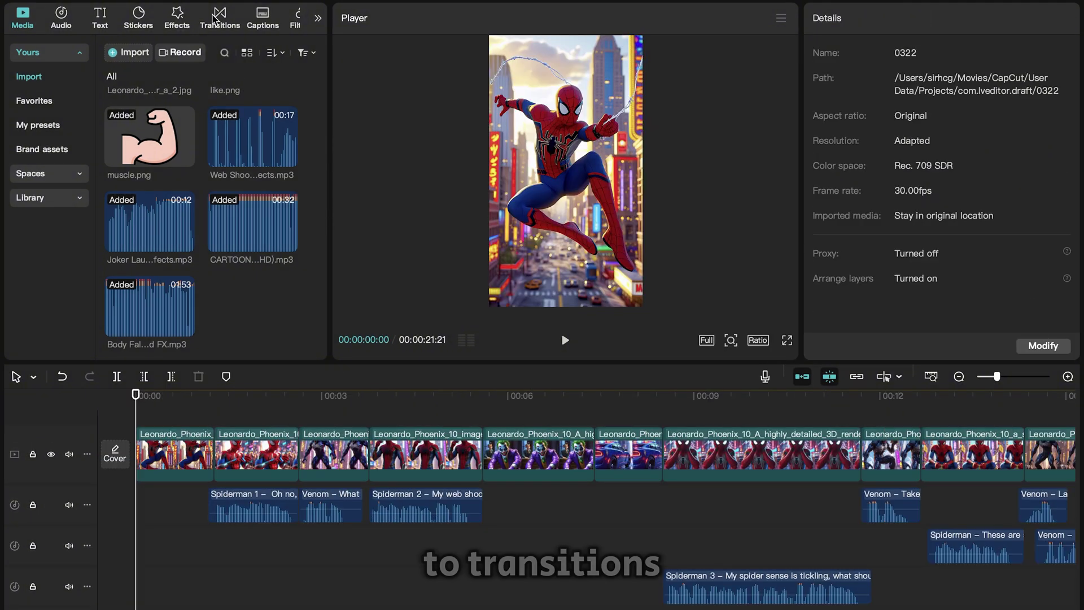
Step: Add transitions such as Pull in and Left at the first three main-track clip boundaries
click(214, 19)
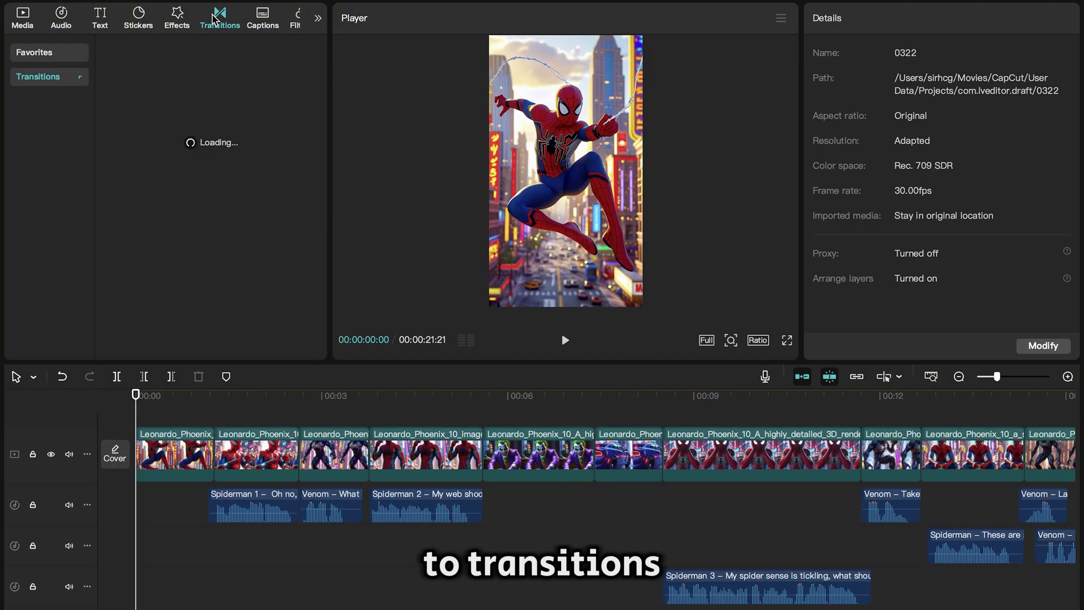
scroll(298, 261, down, 5)
scroll(299, 262, down, 3)
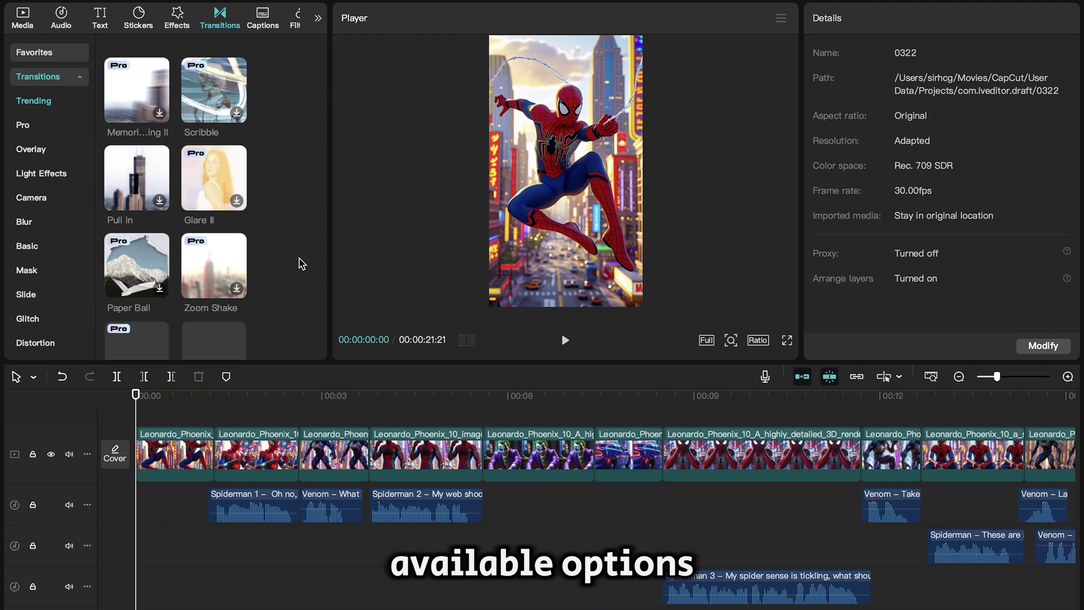
drag(136, 115, 216, 449)
scroll(175, 197, down, 3)
drag(137, 182, 297, 470)
scroll(175, 198, down, 3)
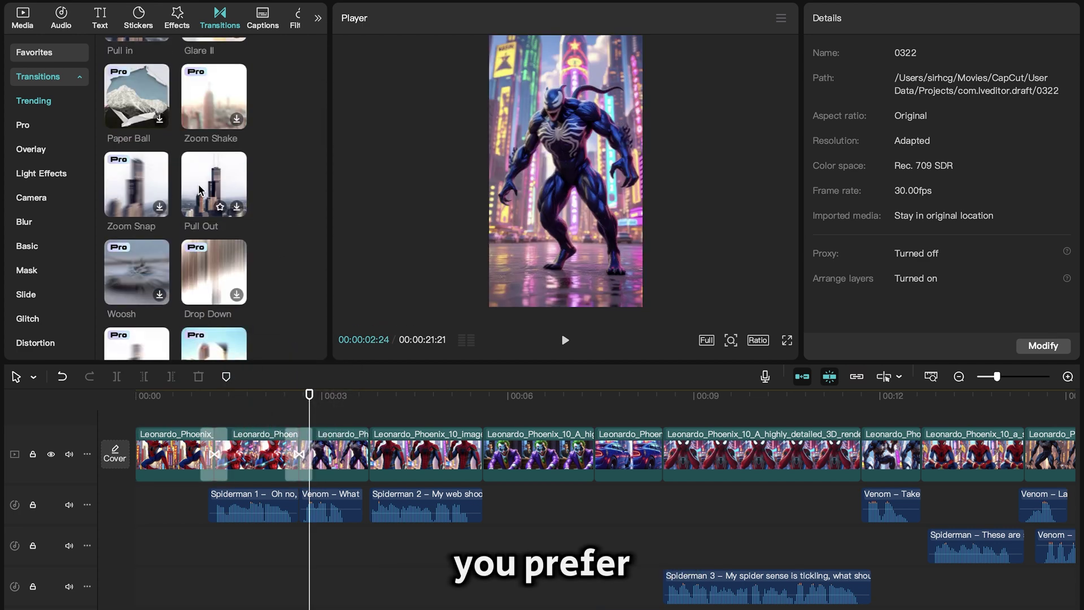
drag(214, 186, 370, 460)
Step: Add transitions at the remaining boundaries, including the Joker-to-police-car cut, and preview
scroll(175, 198, down, 3)
drag(137, 236, 483, 456)
scroll(175, 198, up, 3)
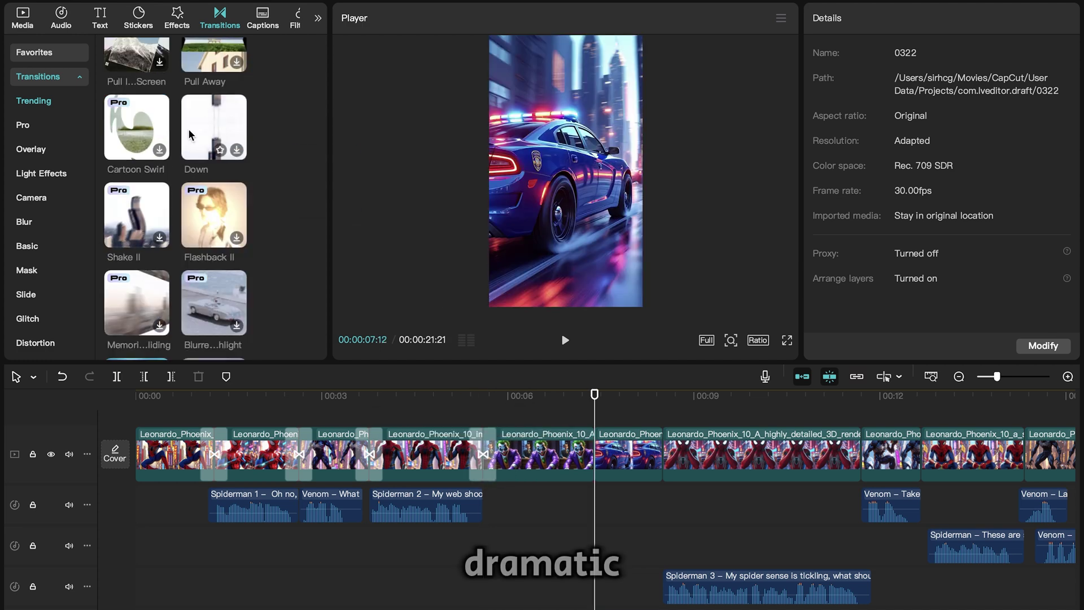
drag(137, 186, 596, 469)
scroll(175, 198, up, 3)
drag(214, 195, 668, 464)
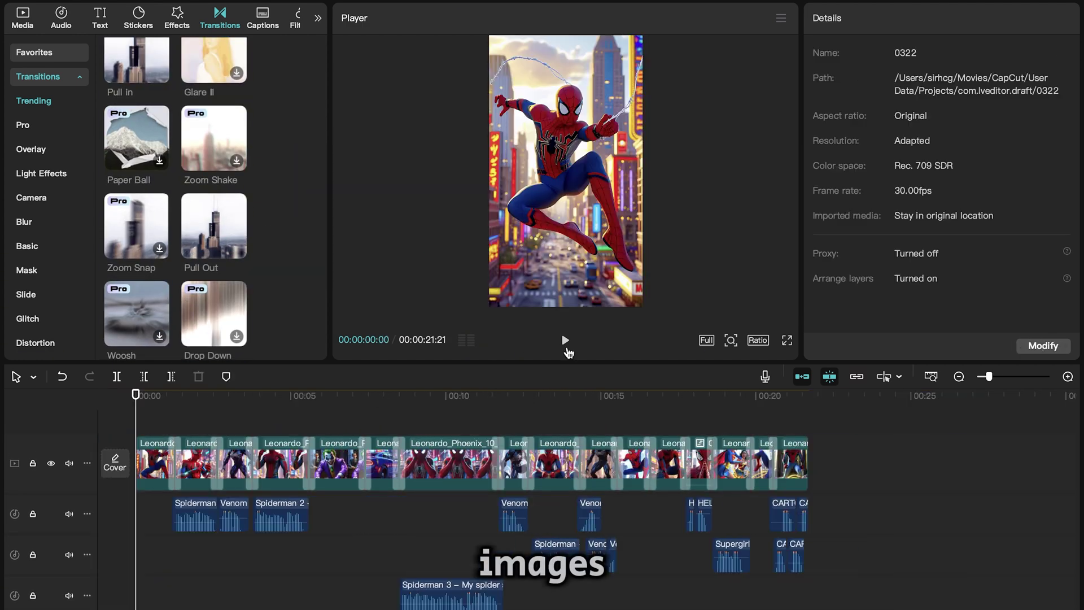
click(565, 340)
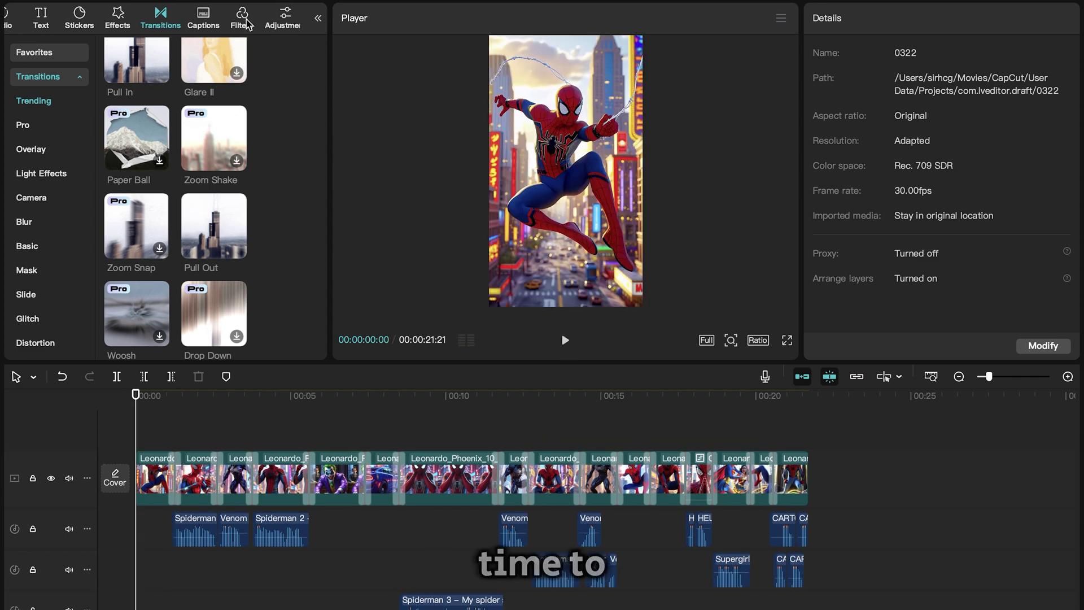
Step: Add the Clear filter and stretch it to the end of the 21-second video
click(245, 21)
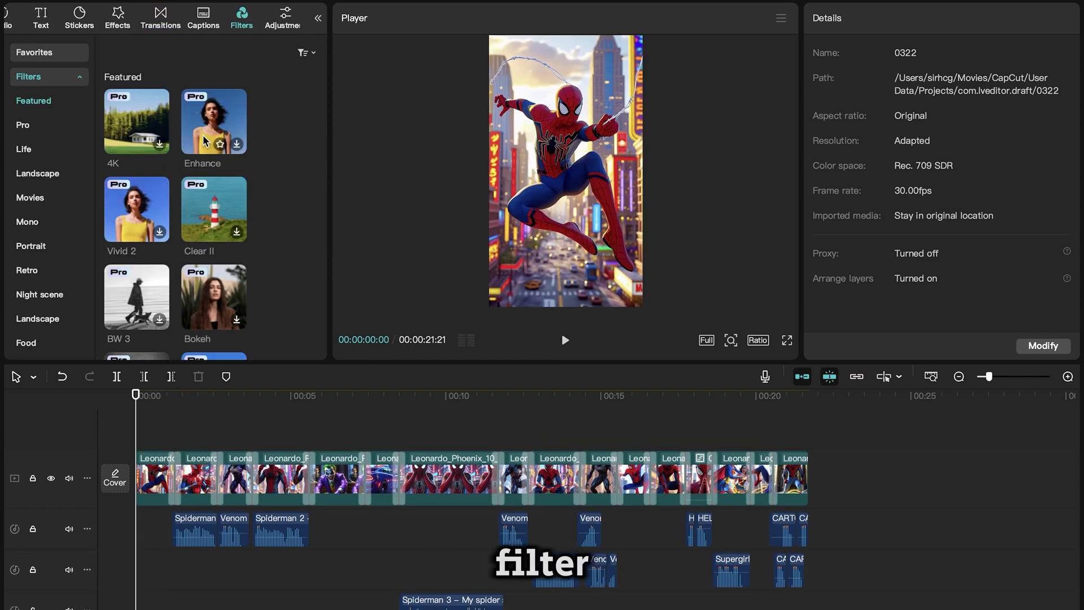
scroll(206, 140, down, 1)
scroll(198, 252, down, 2)
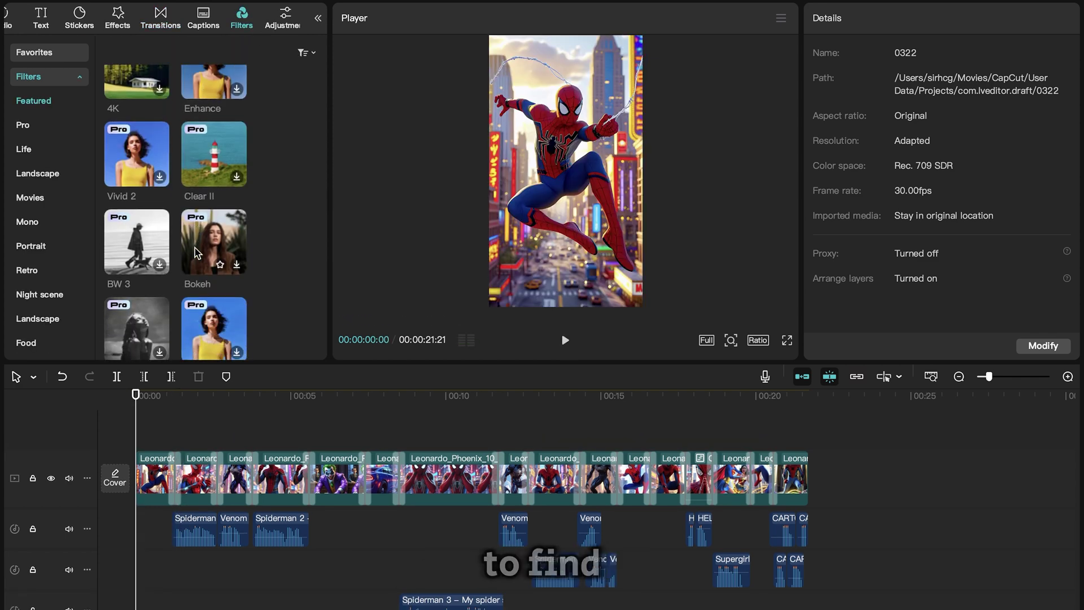
scroll(196, 253, down, 10)
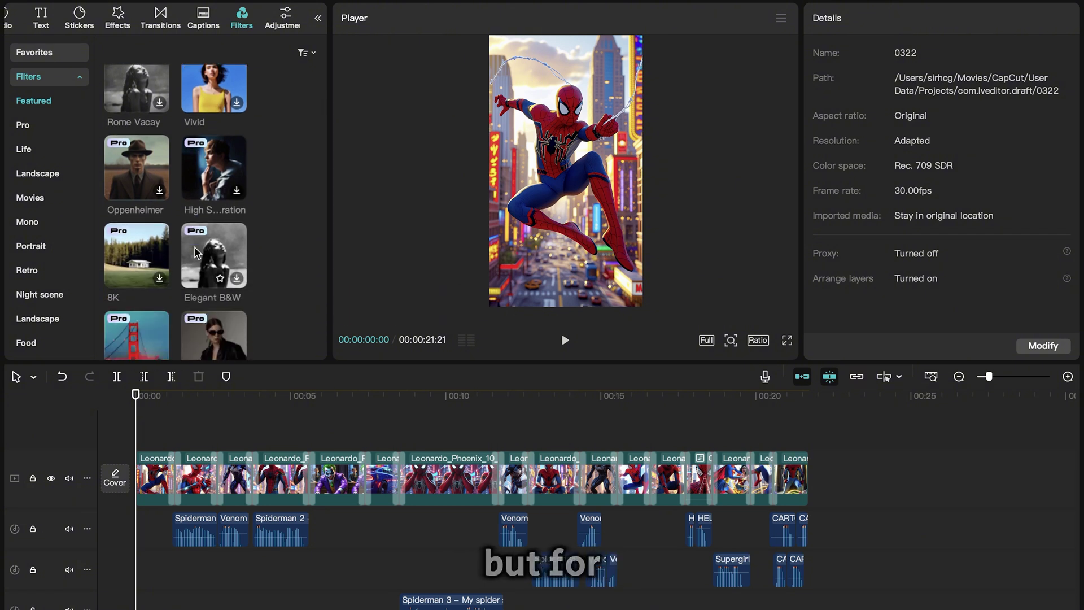
scroll(208, 225, down, 5)
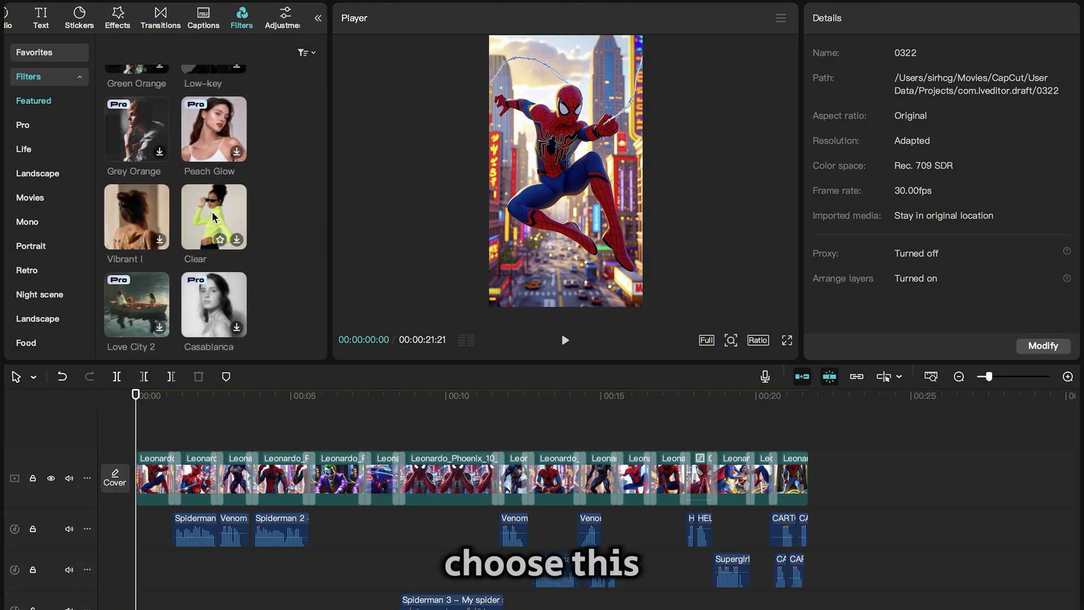
drag(213, 218, 808, 471)
click(129, 435)
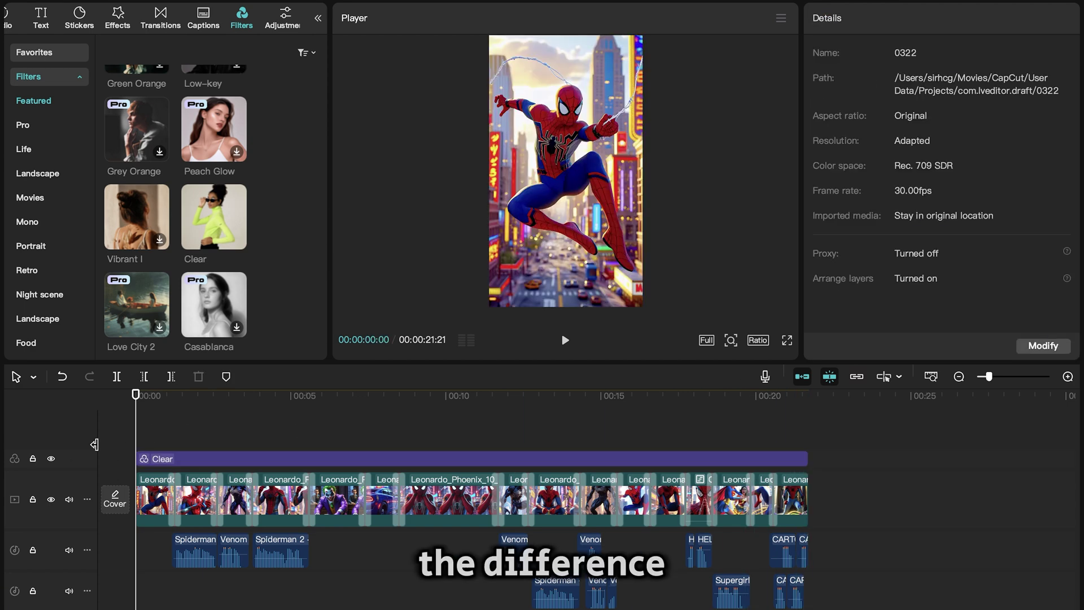
Step: Toggle the filter track's visibility to compare the video with and without Clear
click(55, 459)
click(56, 459)
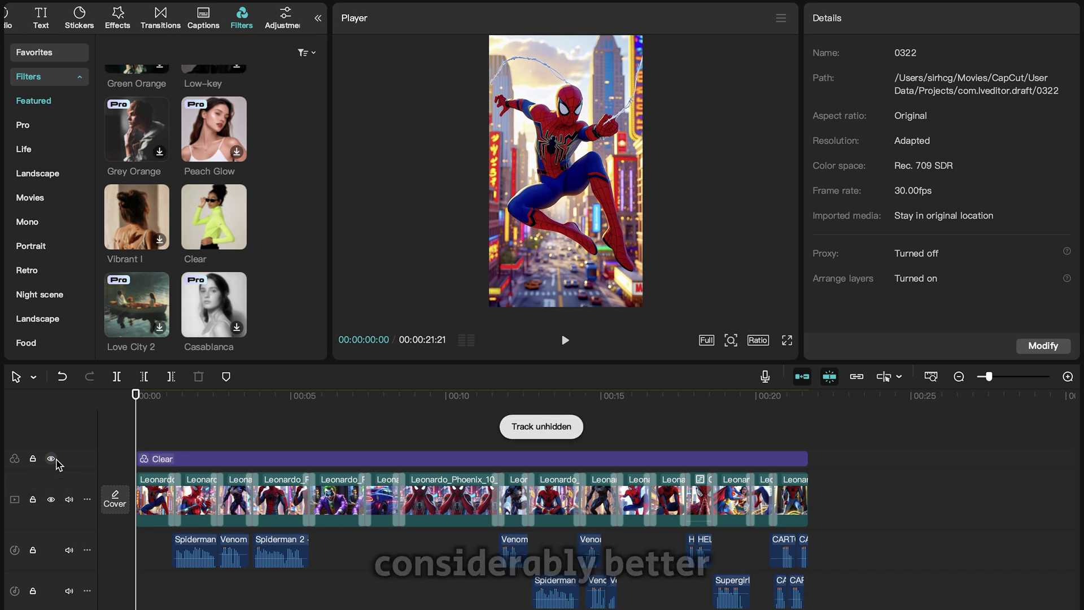
click(56, 459)
Step: Re-enable Clear and add the alex-productions epic cinematic saga trailer music at -15.7 dB
click(52, 459)
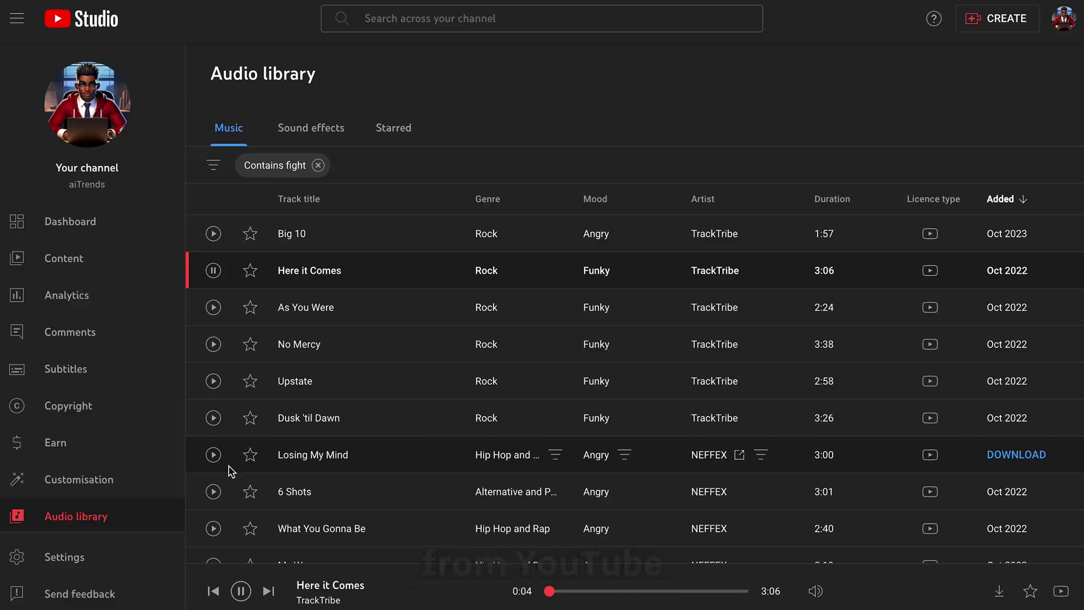
scroll(231, 471, down, 3)
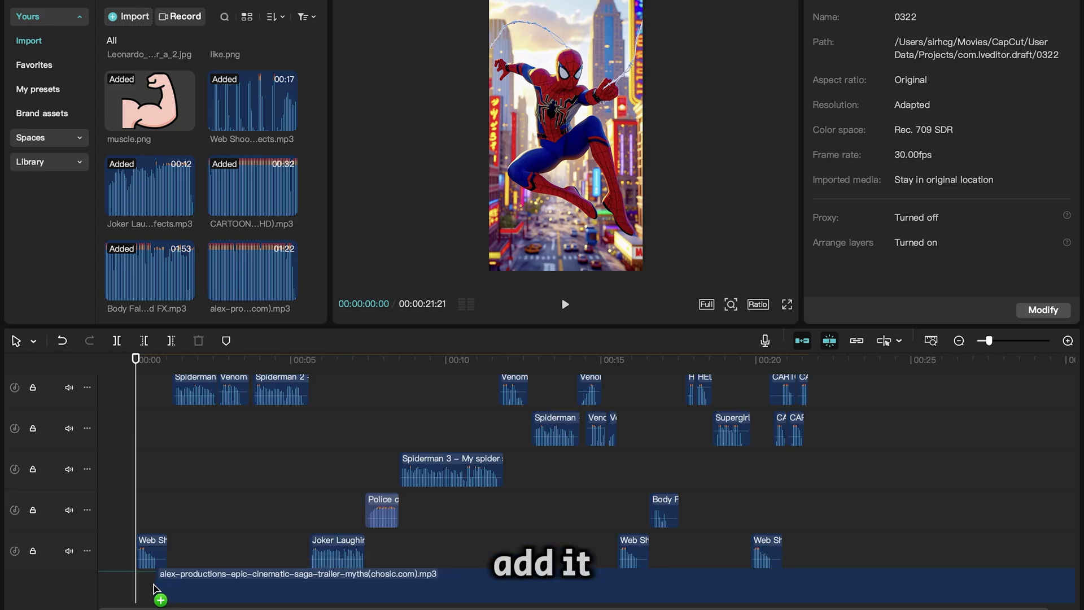
drag(157, 593, 367, 561)
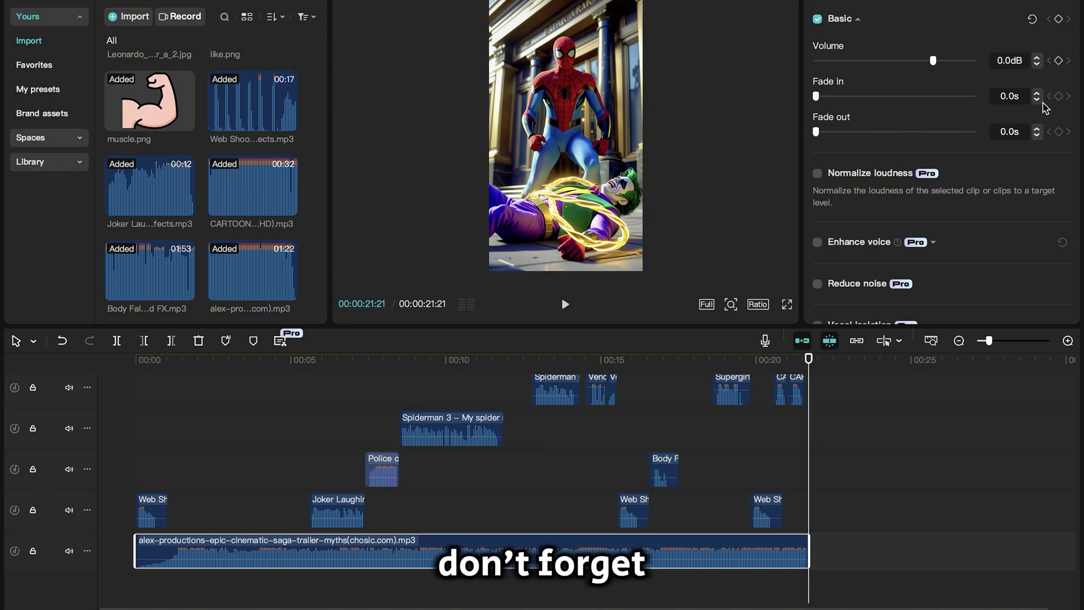
click(910, 61)
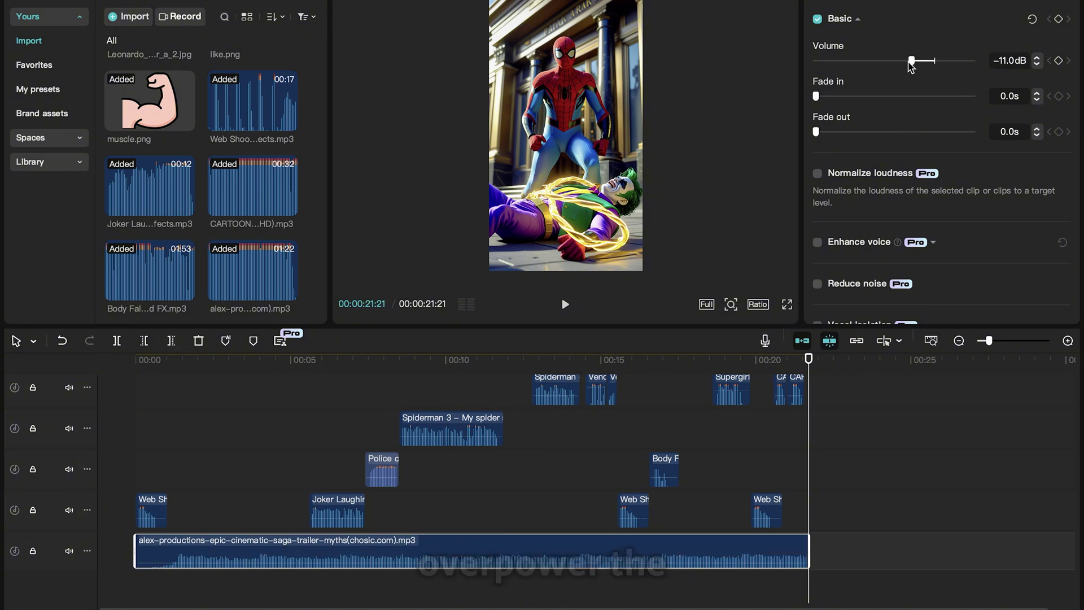
click(565, 305)
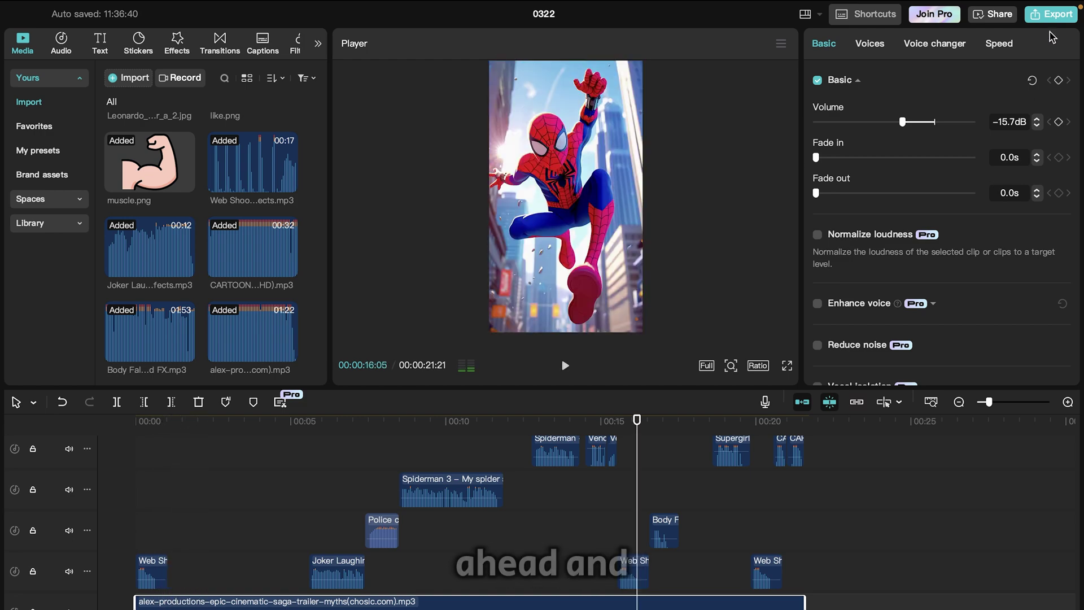
Step: Open the Export settings for the finished Spider-Man short
click(1049, 15)
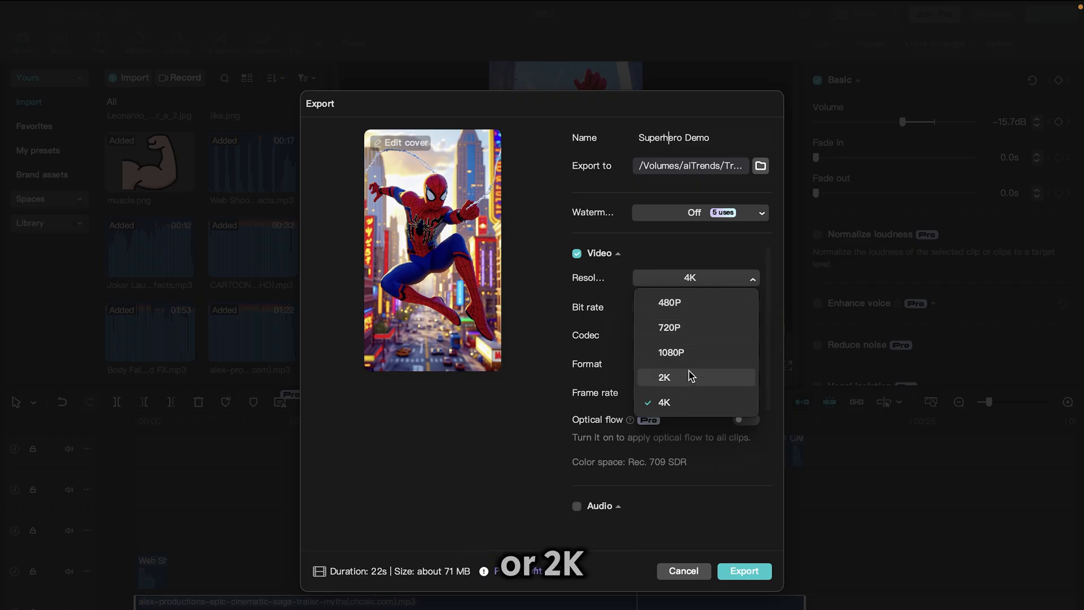